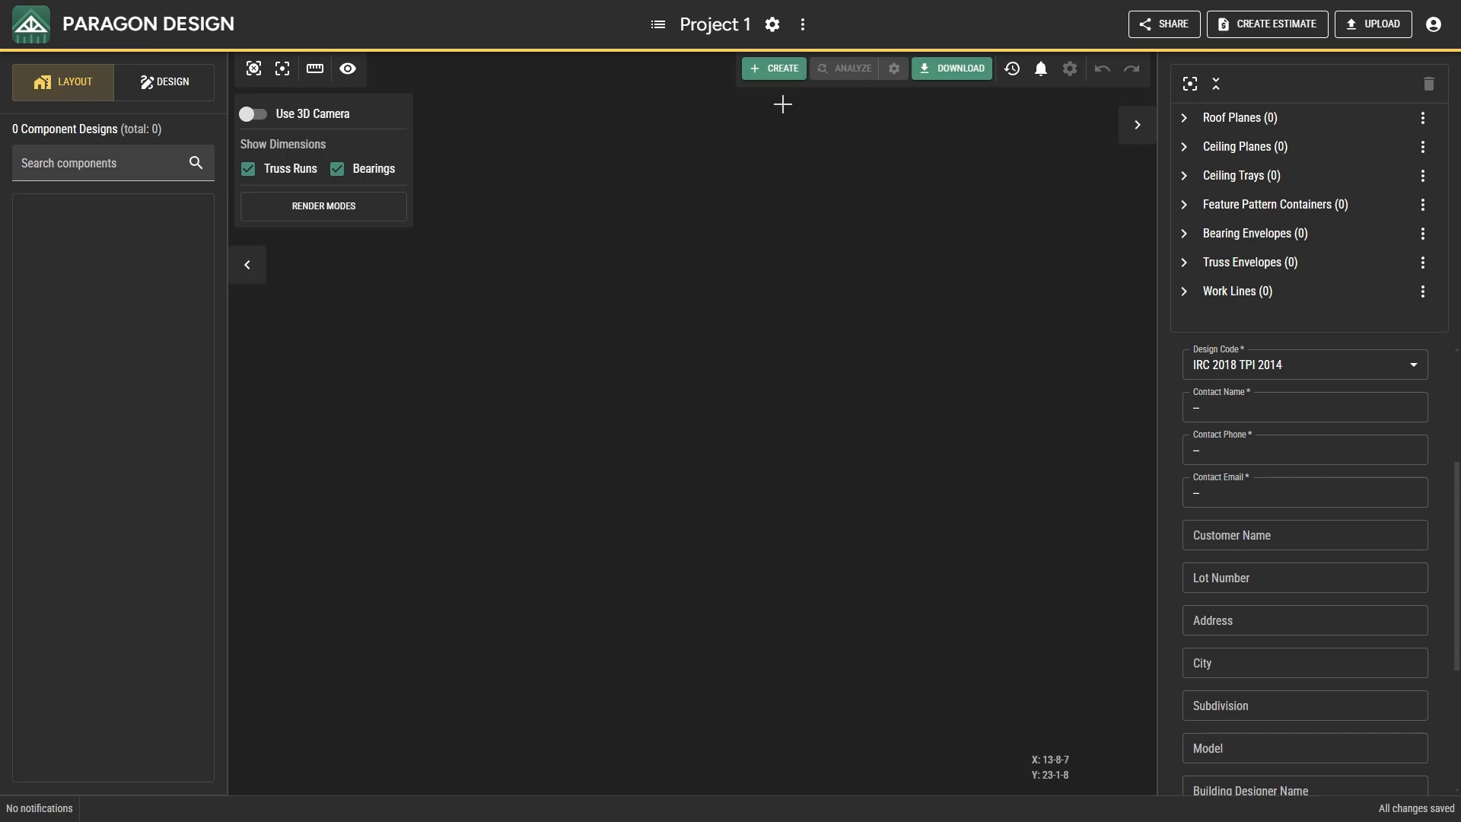
left_click(796, 73)
left_click(796, 98)
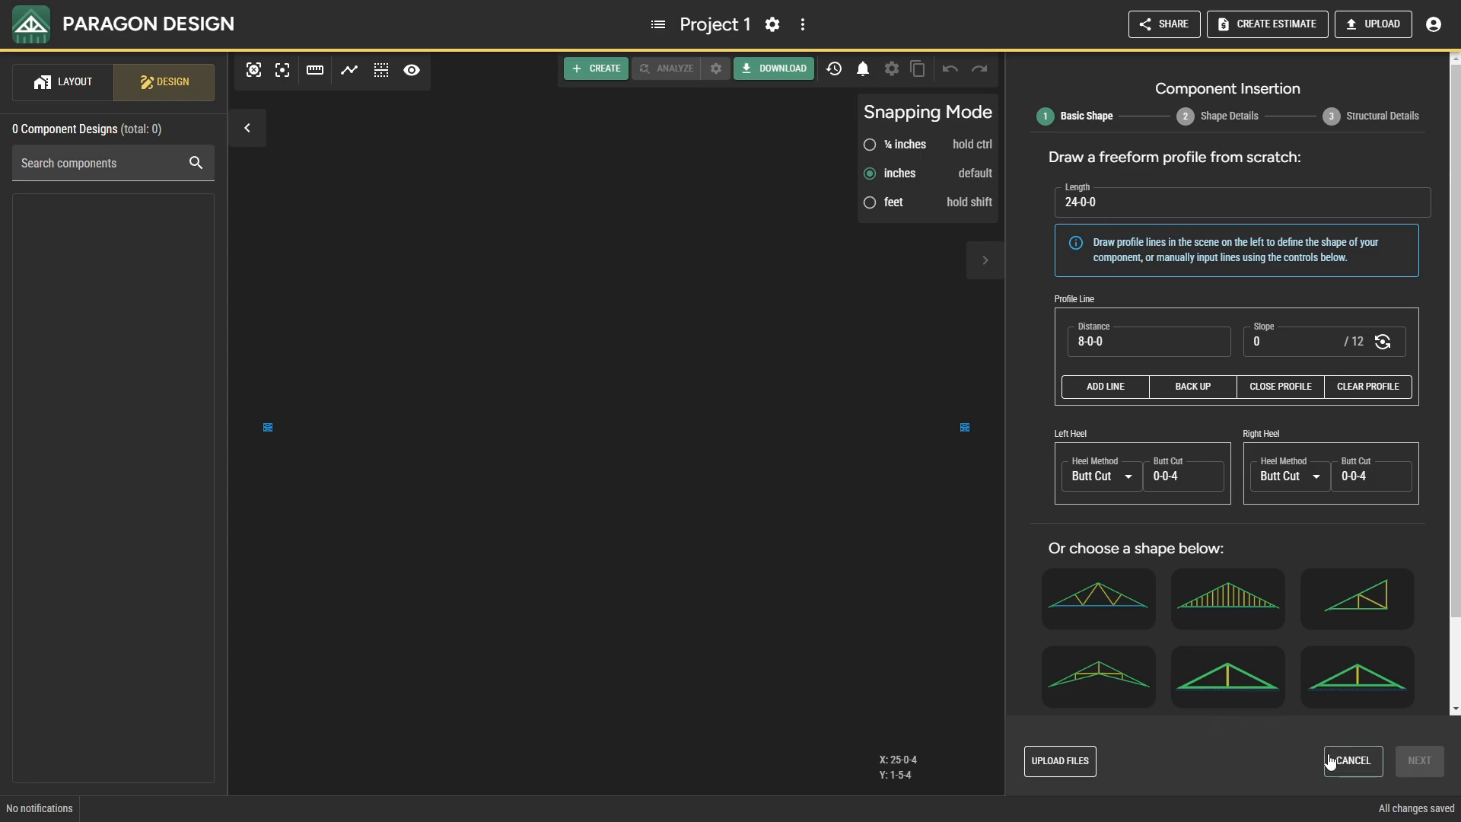
left_click(1351, 761)
left_click(882, 452)
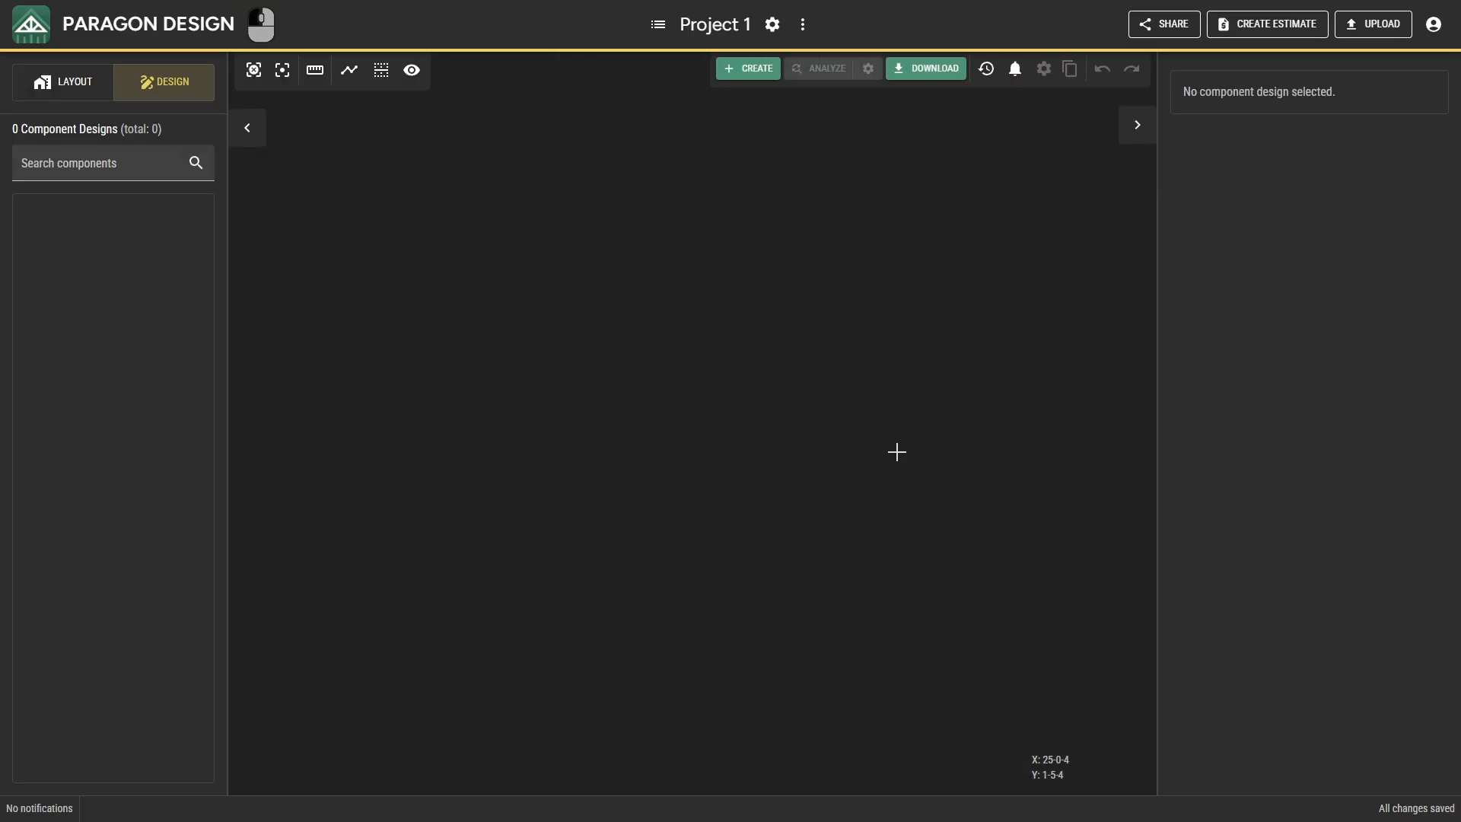
key("ctrl+q")
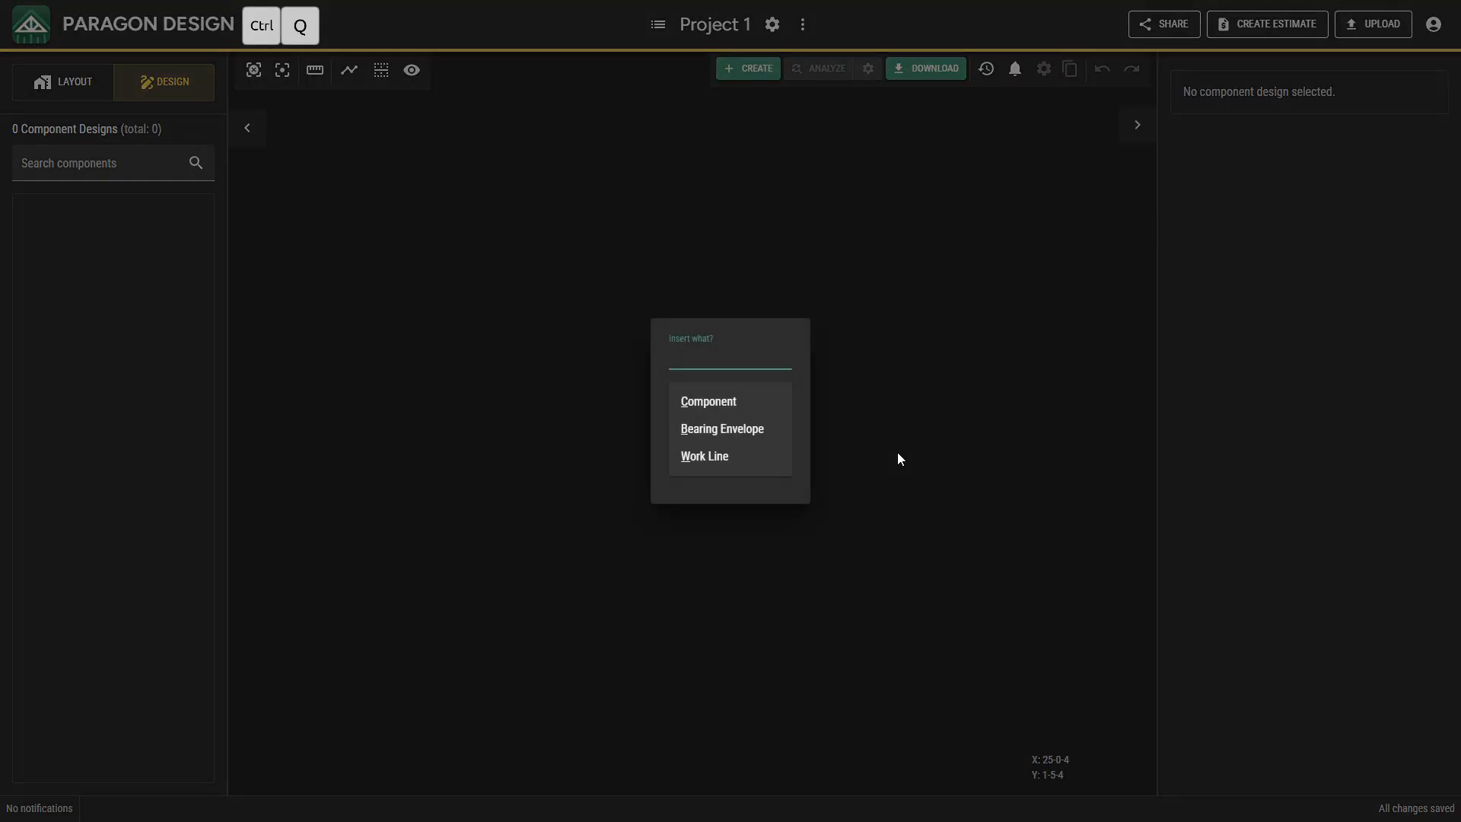
left_click(753, 402)
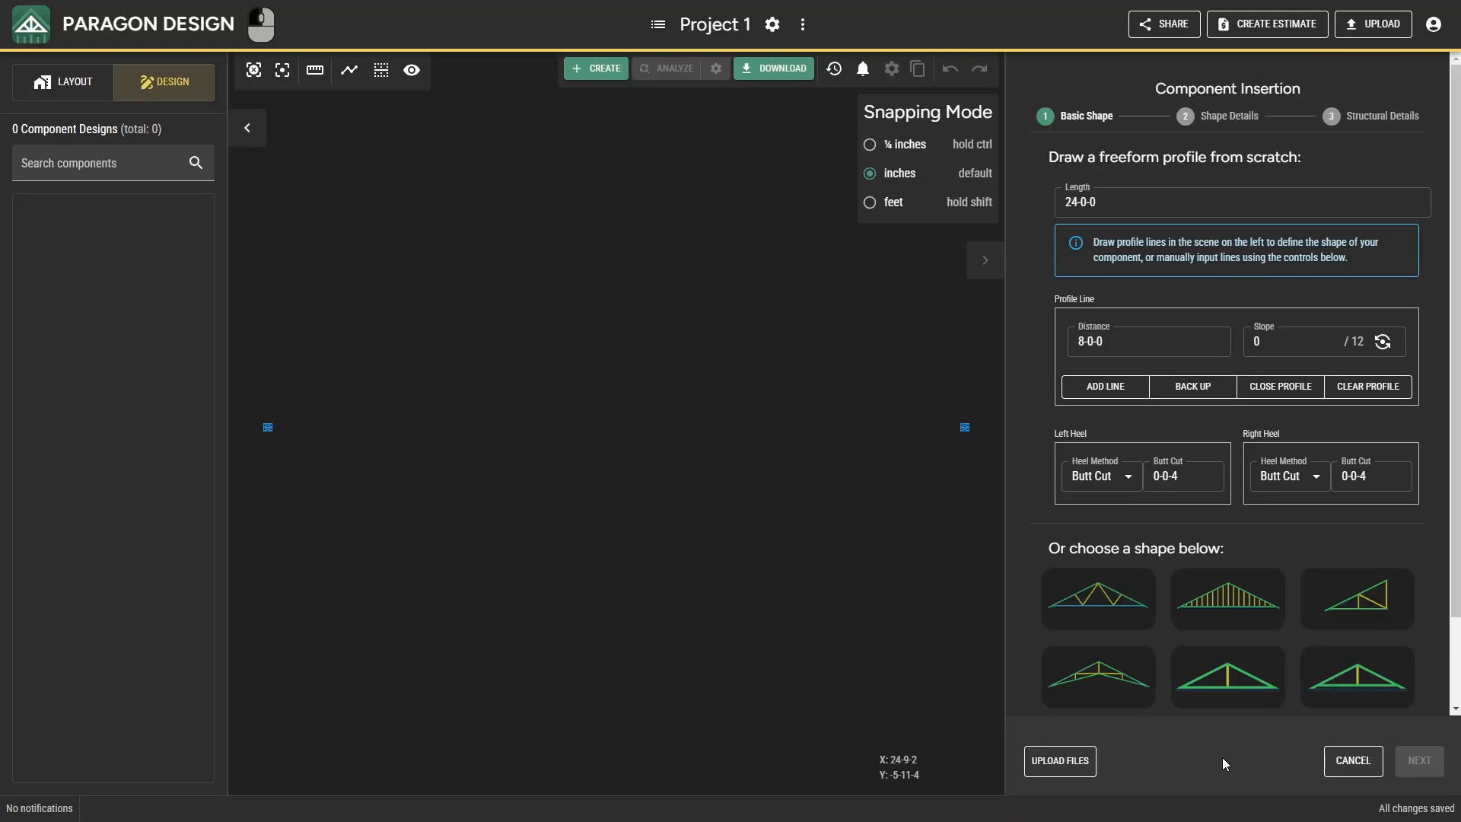
left_click(1347, 771)
left_click(883, 452)
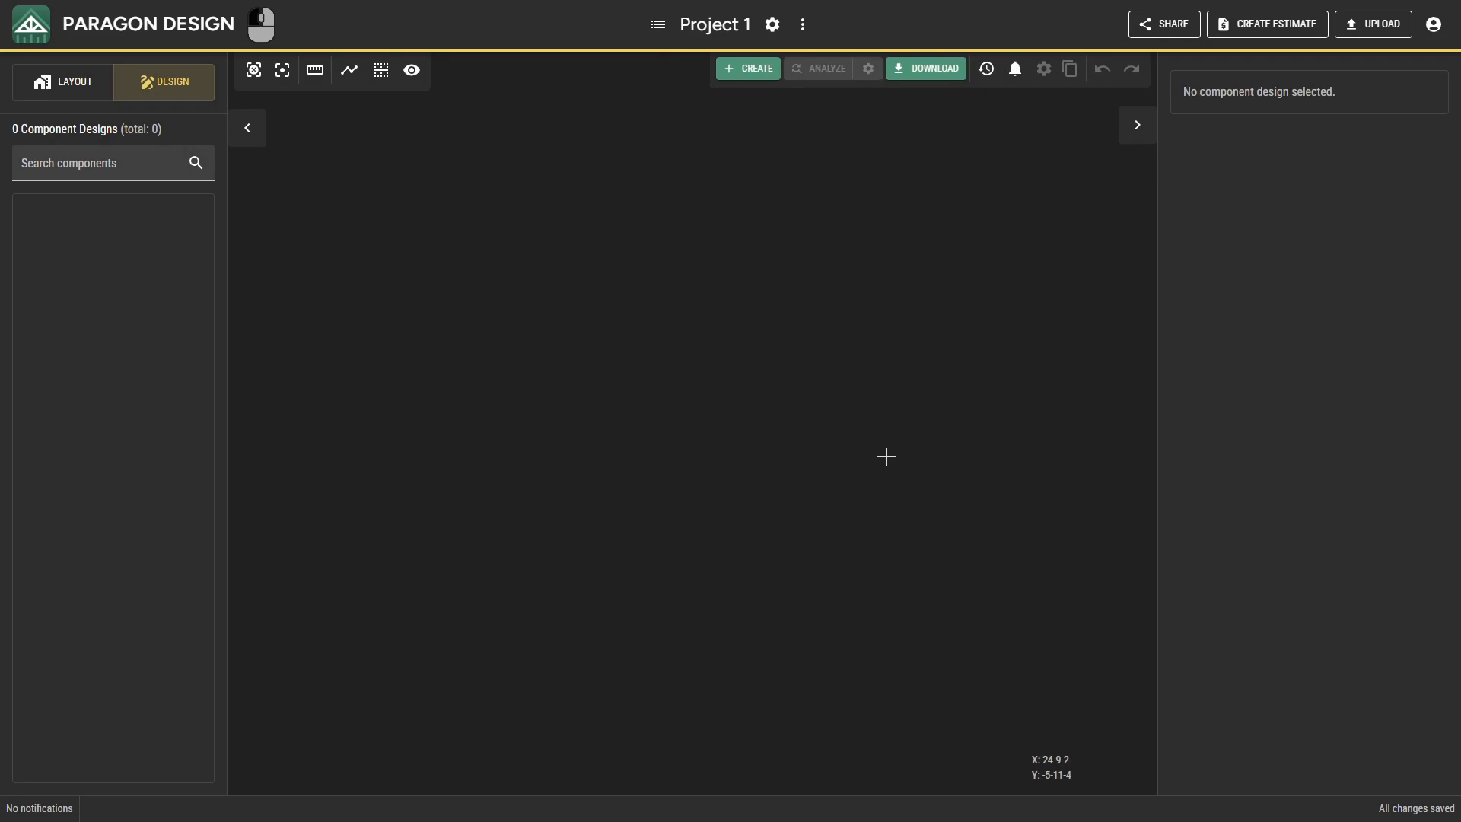
right_click(830, 157)
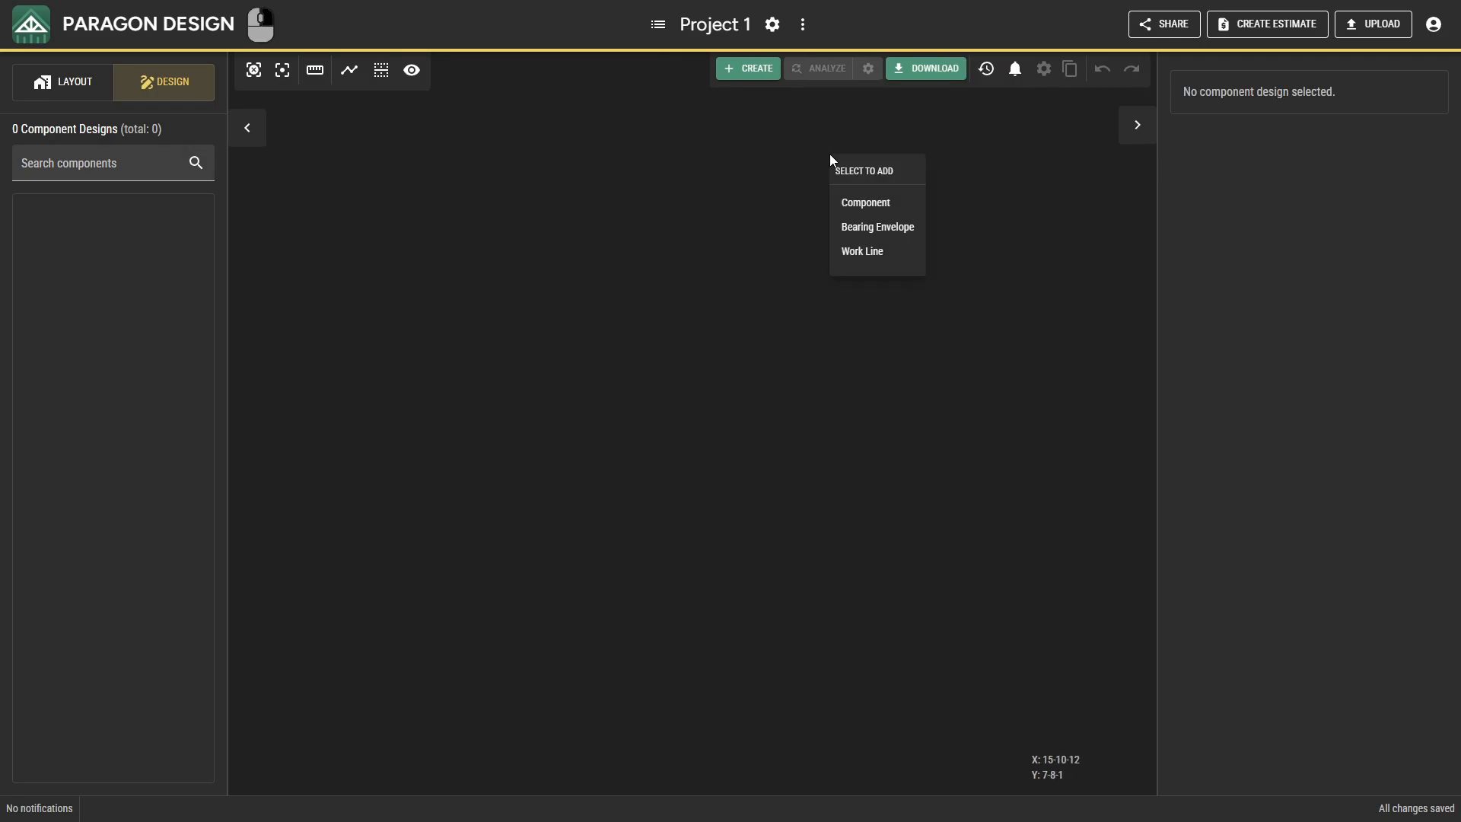
left_click(847, 200)
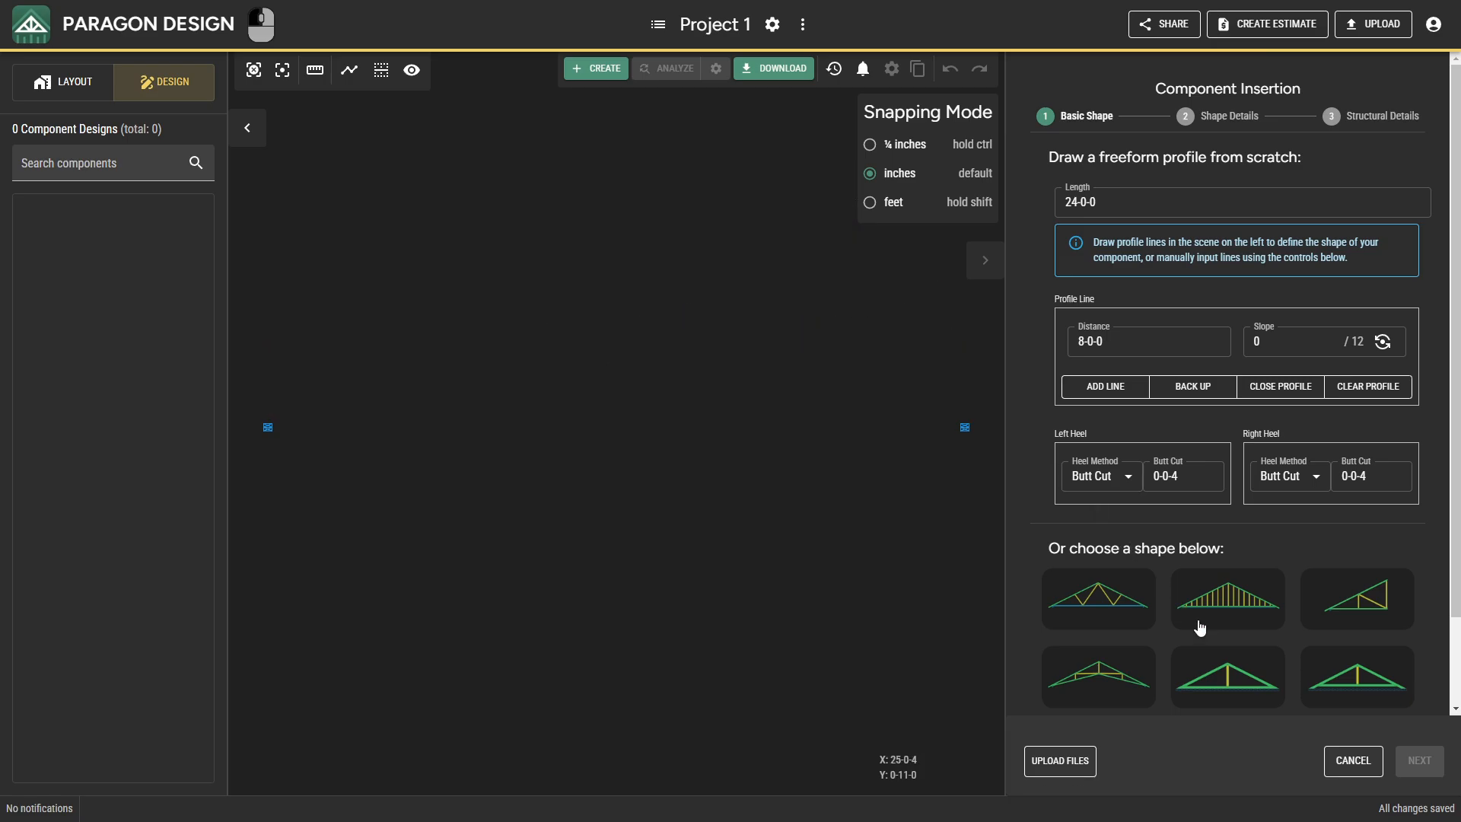
left_click(1332, 767)
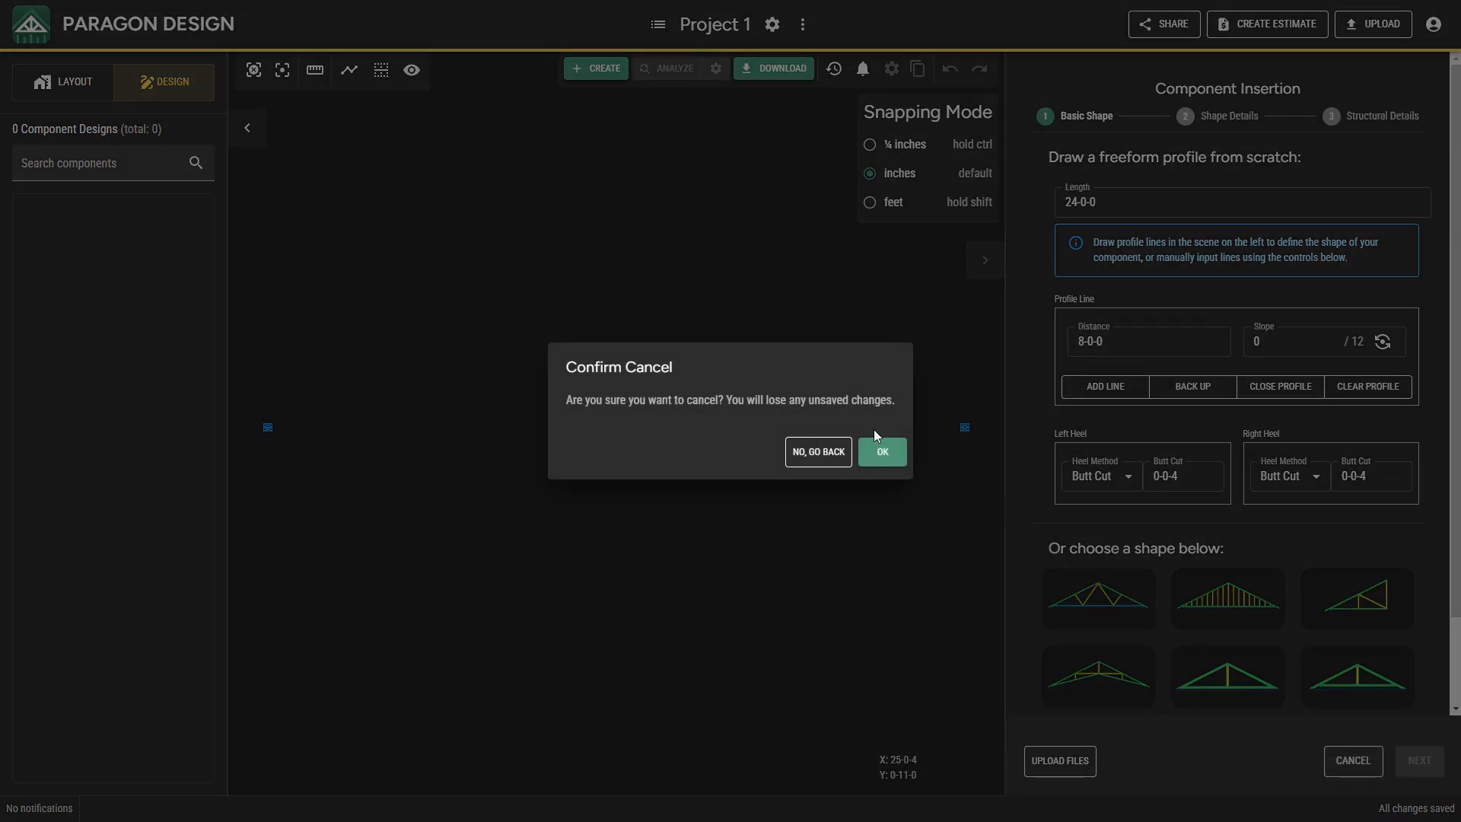
left_click(876, 438)
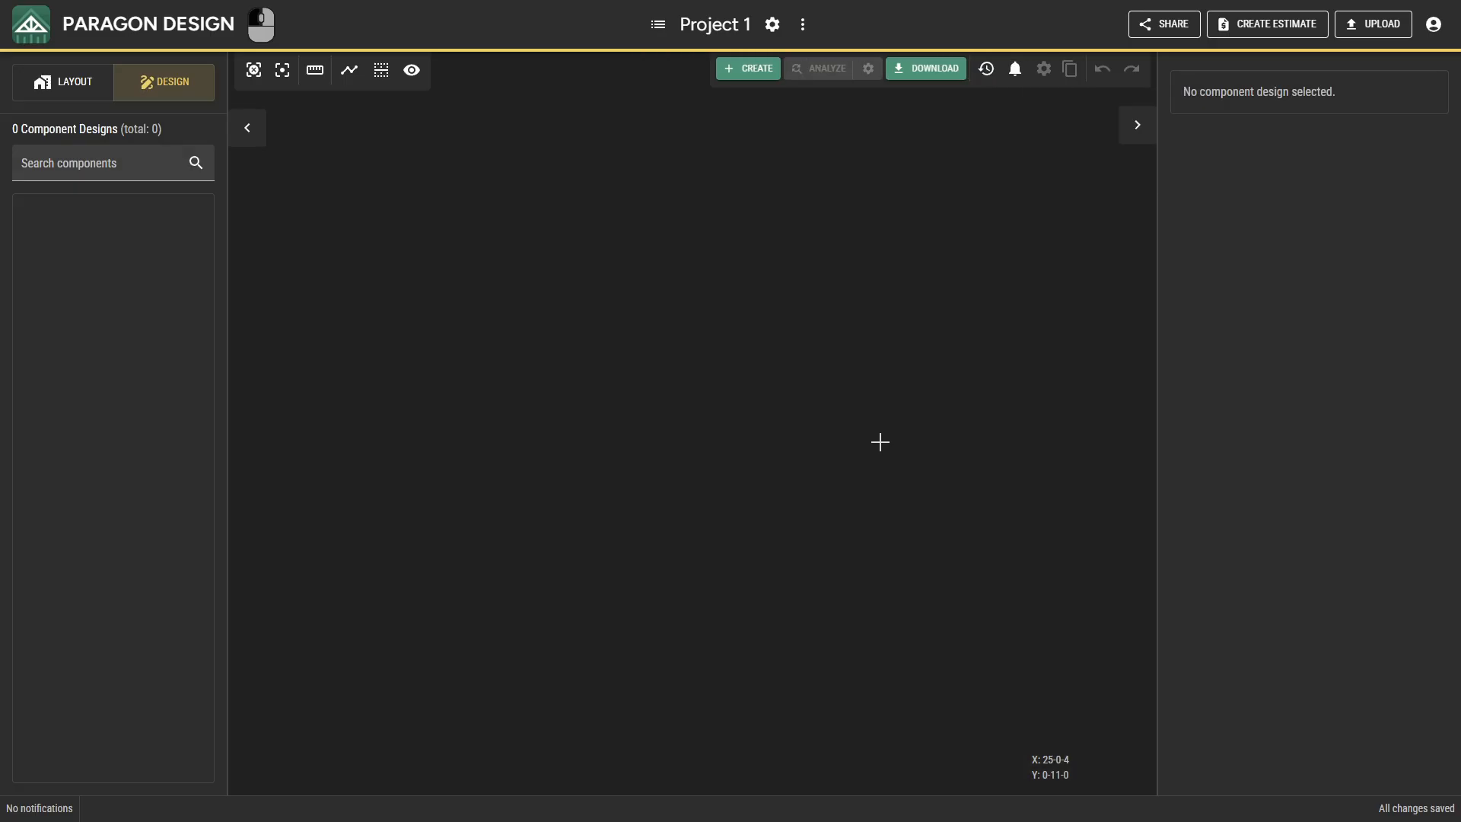
Step: Start a new component design and set the freeform profile's length to 28-6-0
left_click(803, 25)
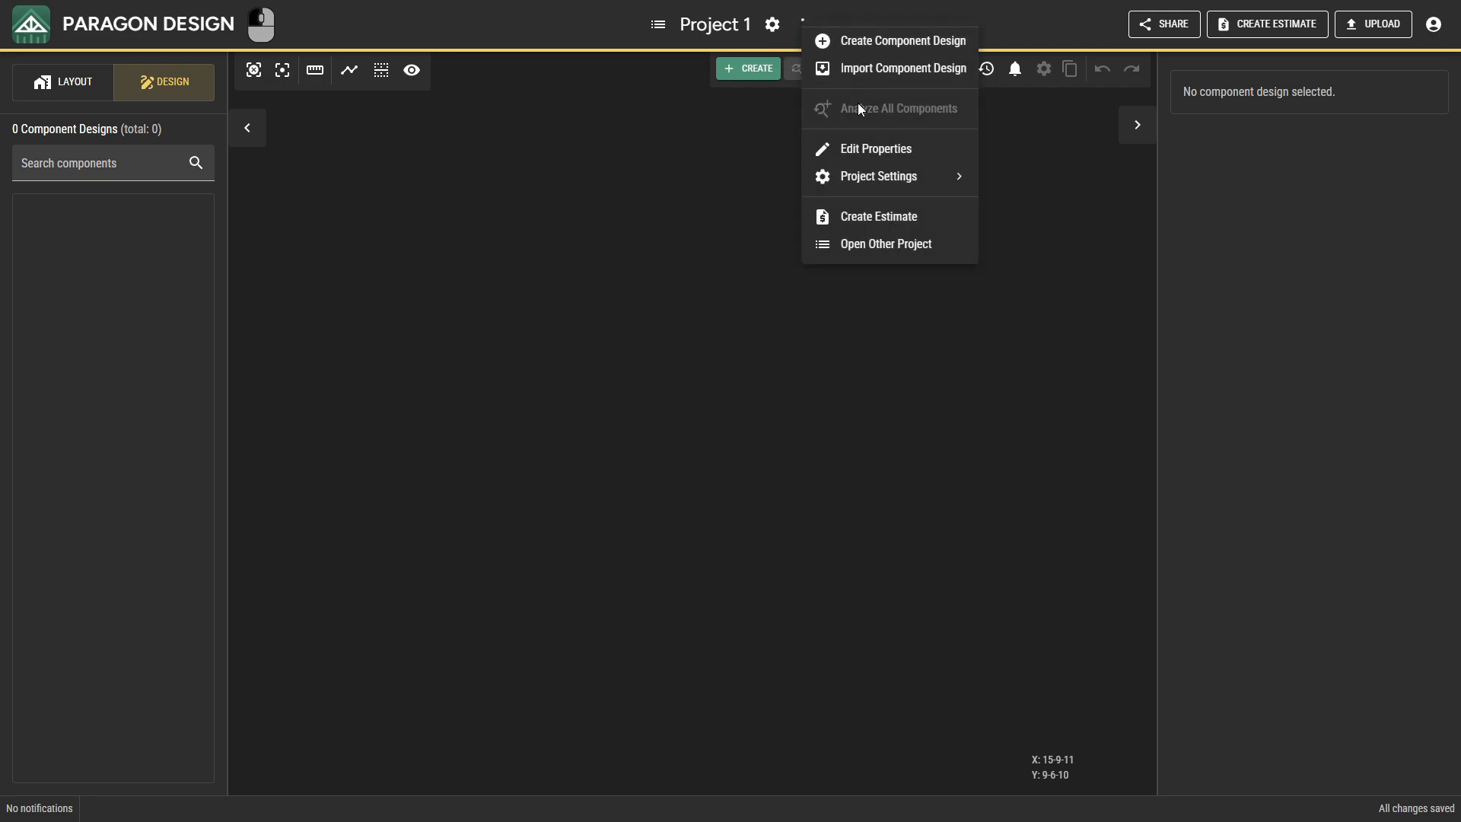
left_click(866, 40)
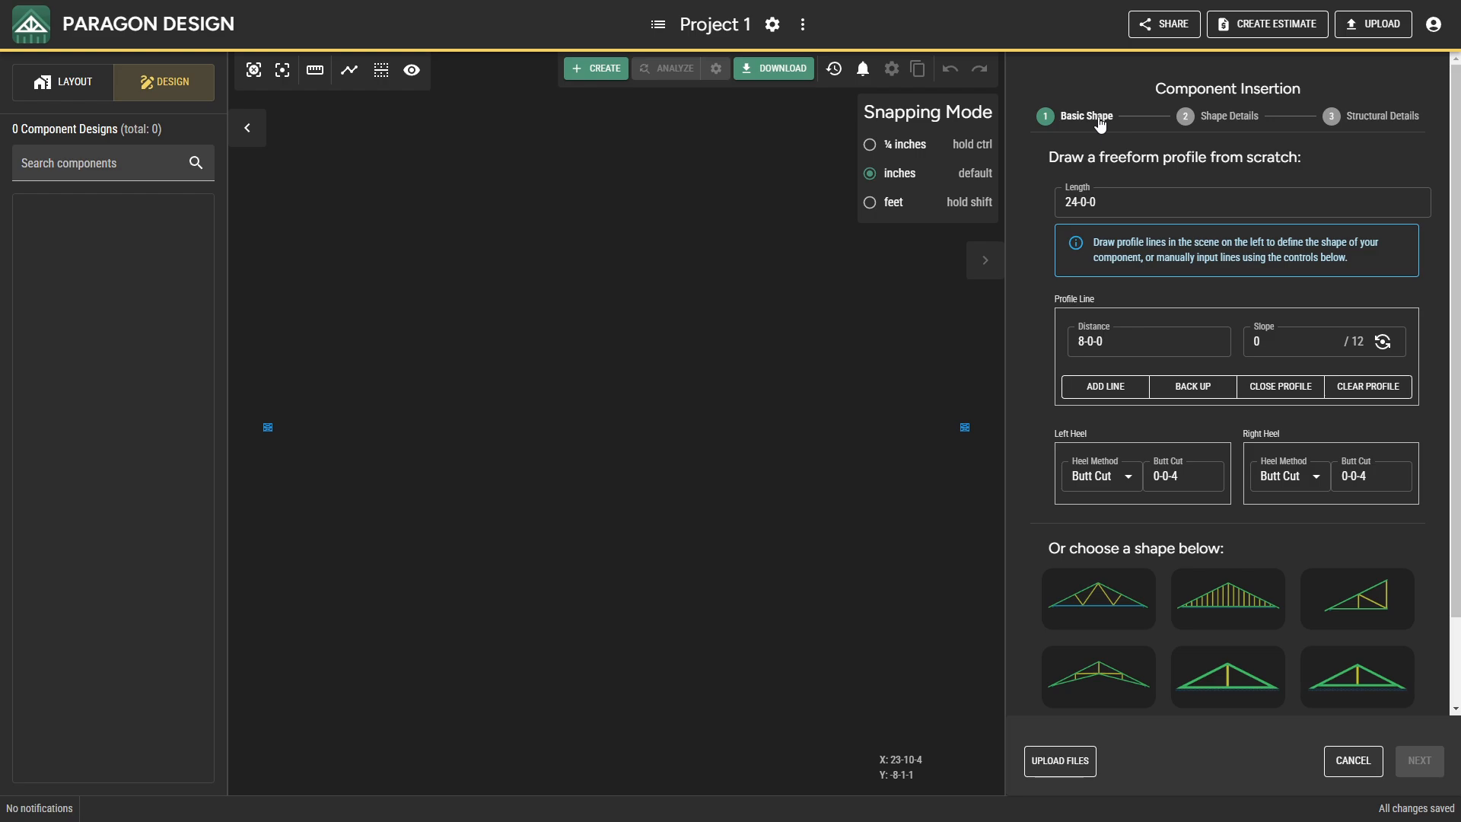
scroll(1459, 307, "down", 2)
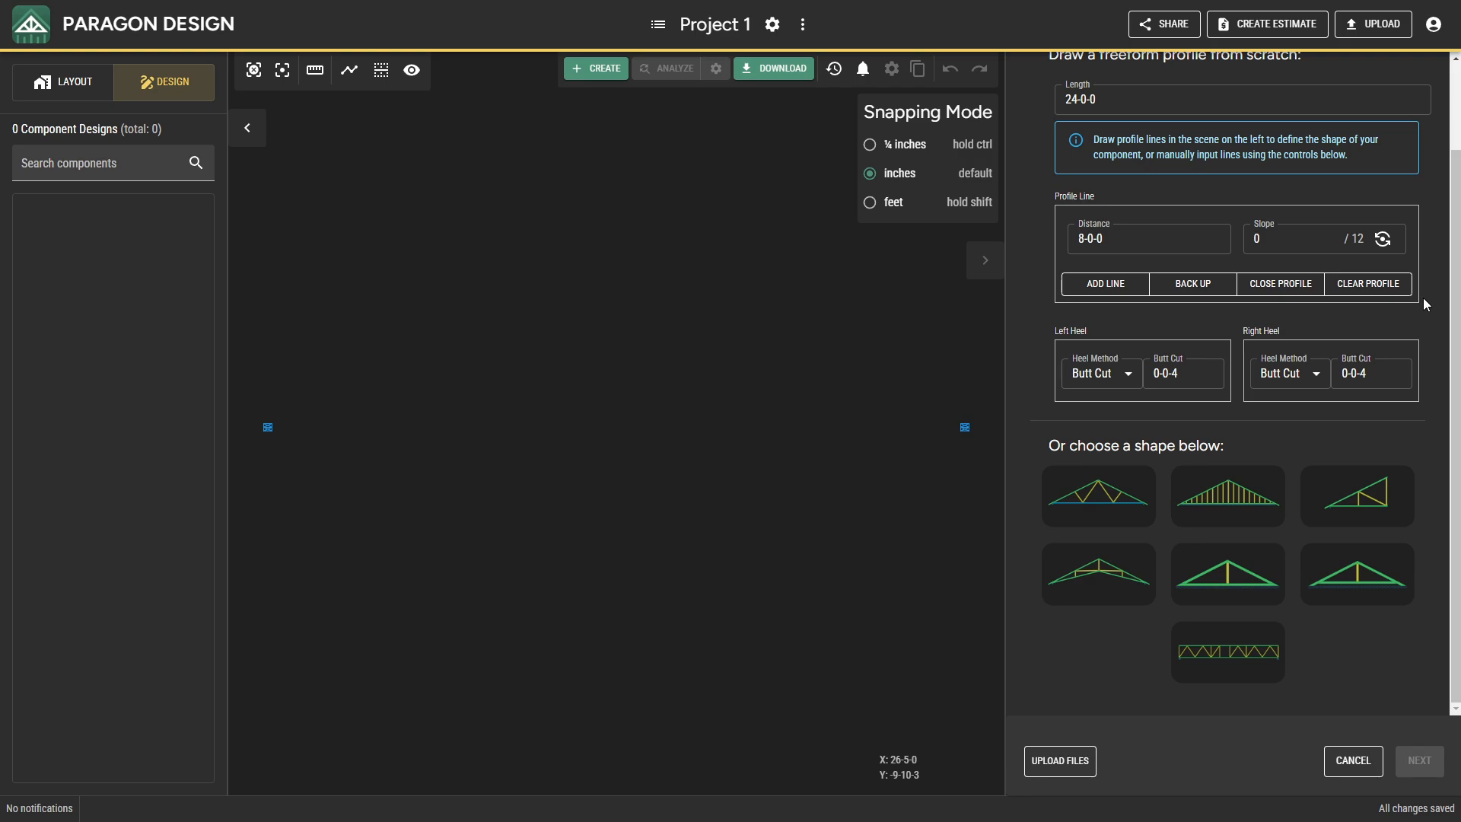
left_click(1163, 87)
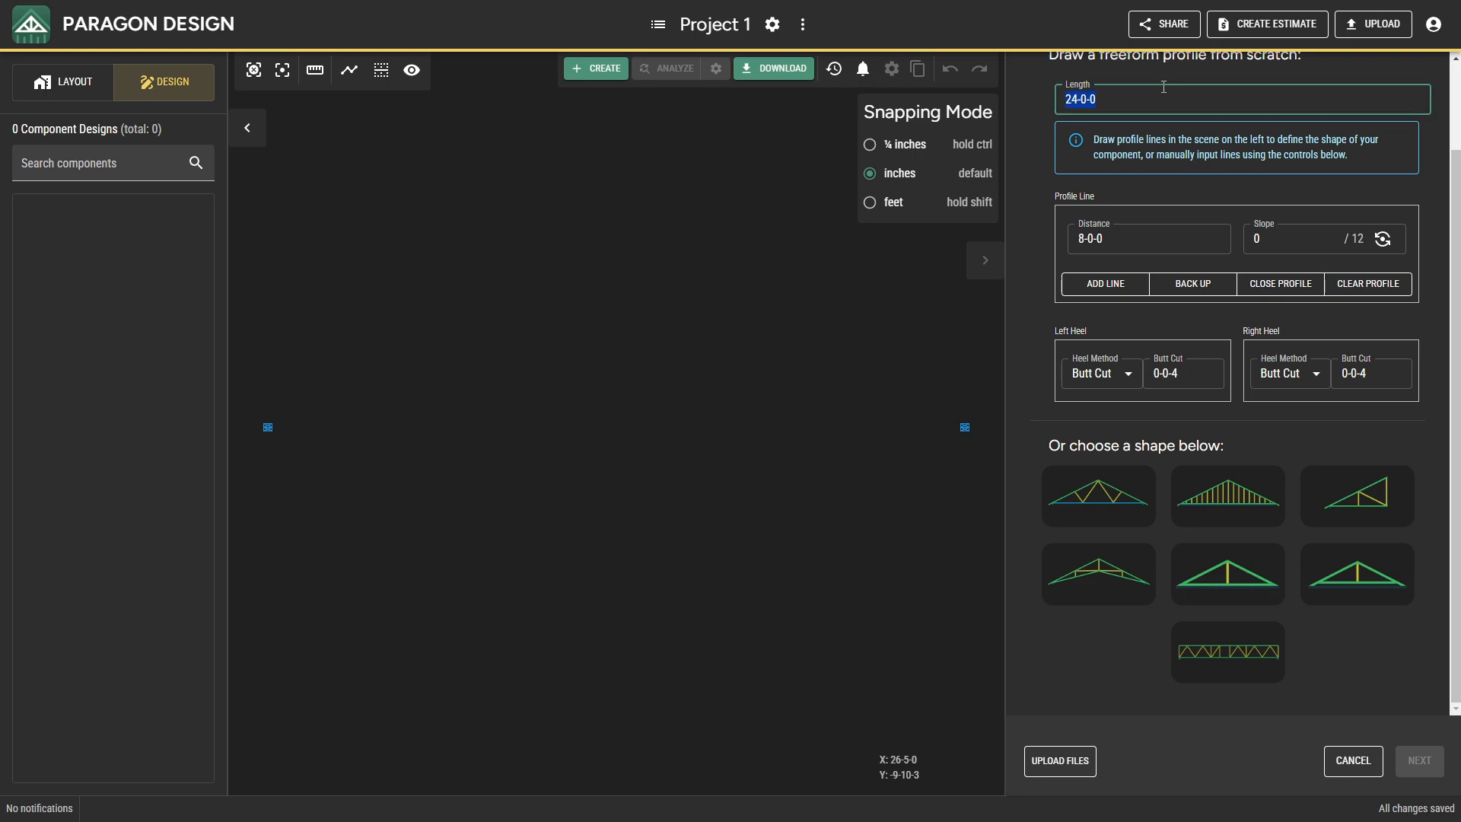
type("280600")
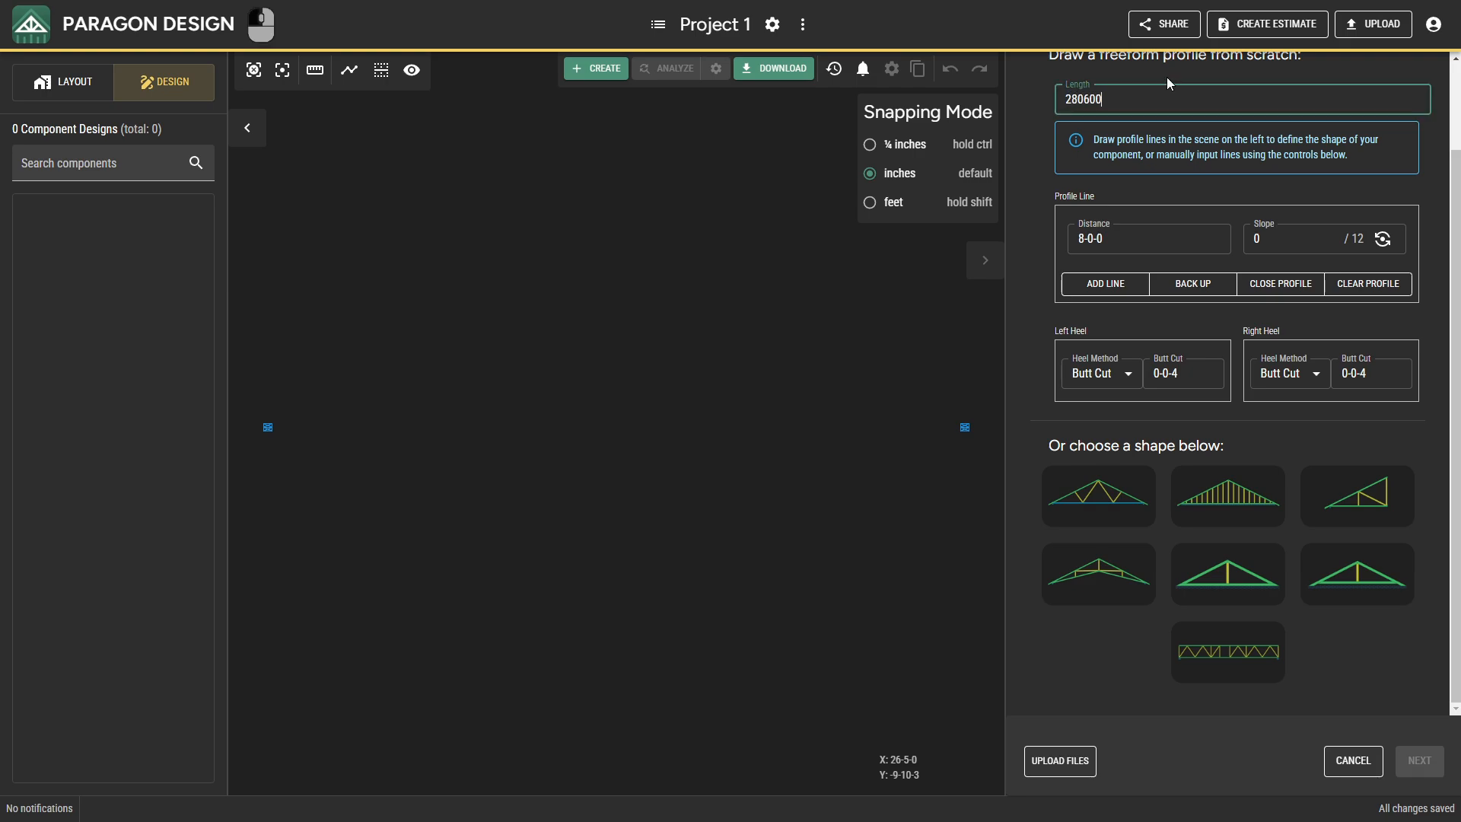
key("Return")
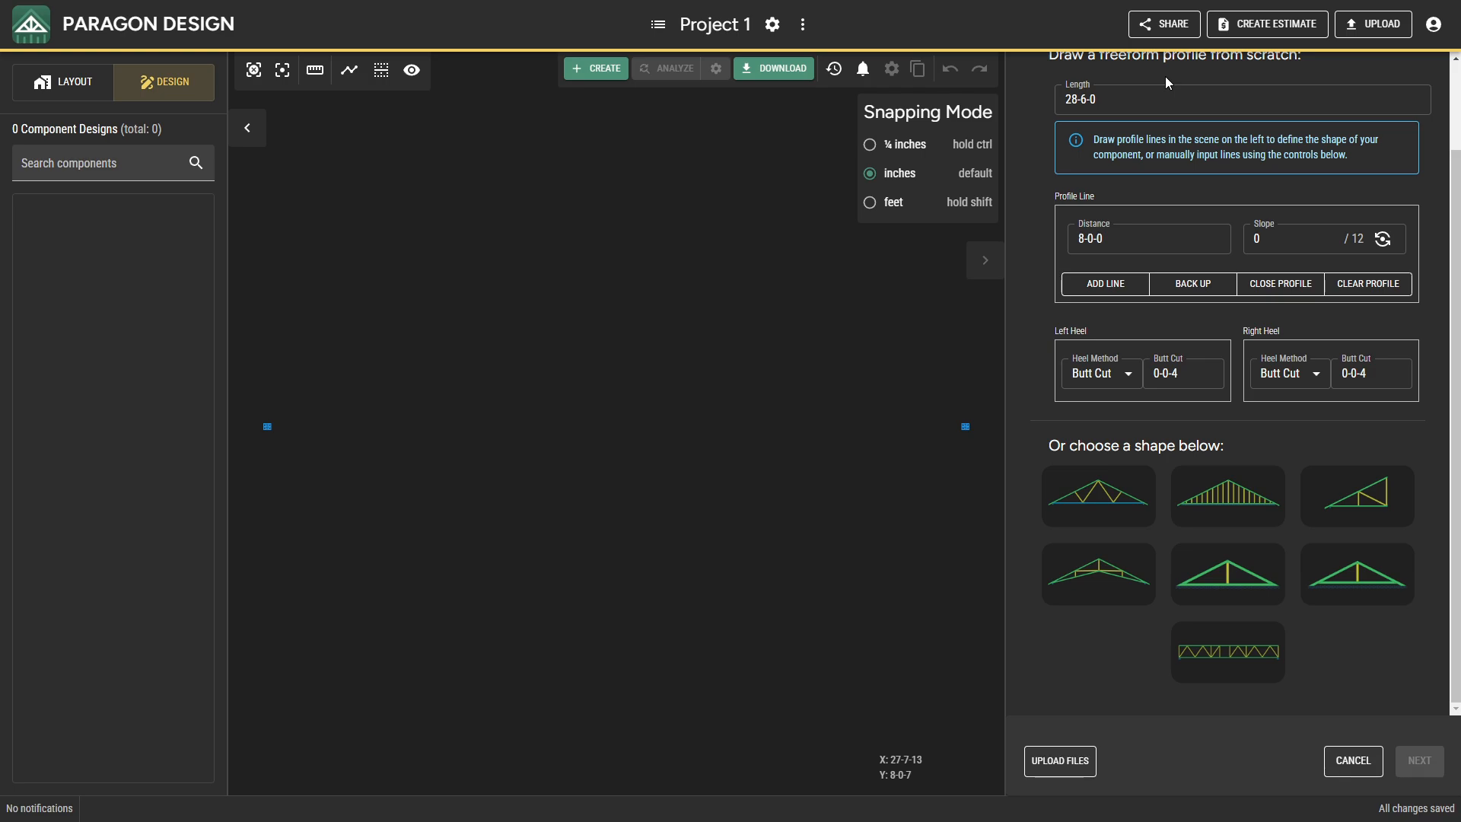
Step: Set the profile line's distance to 14-3-0 and its slope to 7/12
left_click(1120, 235)
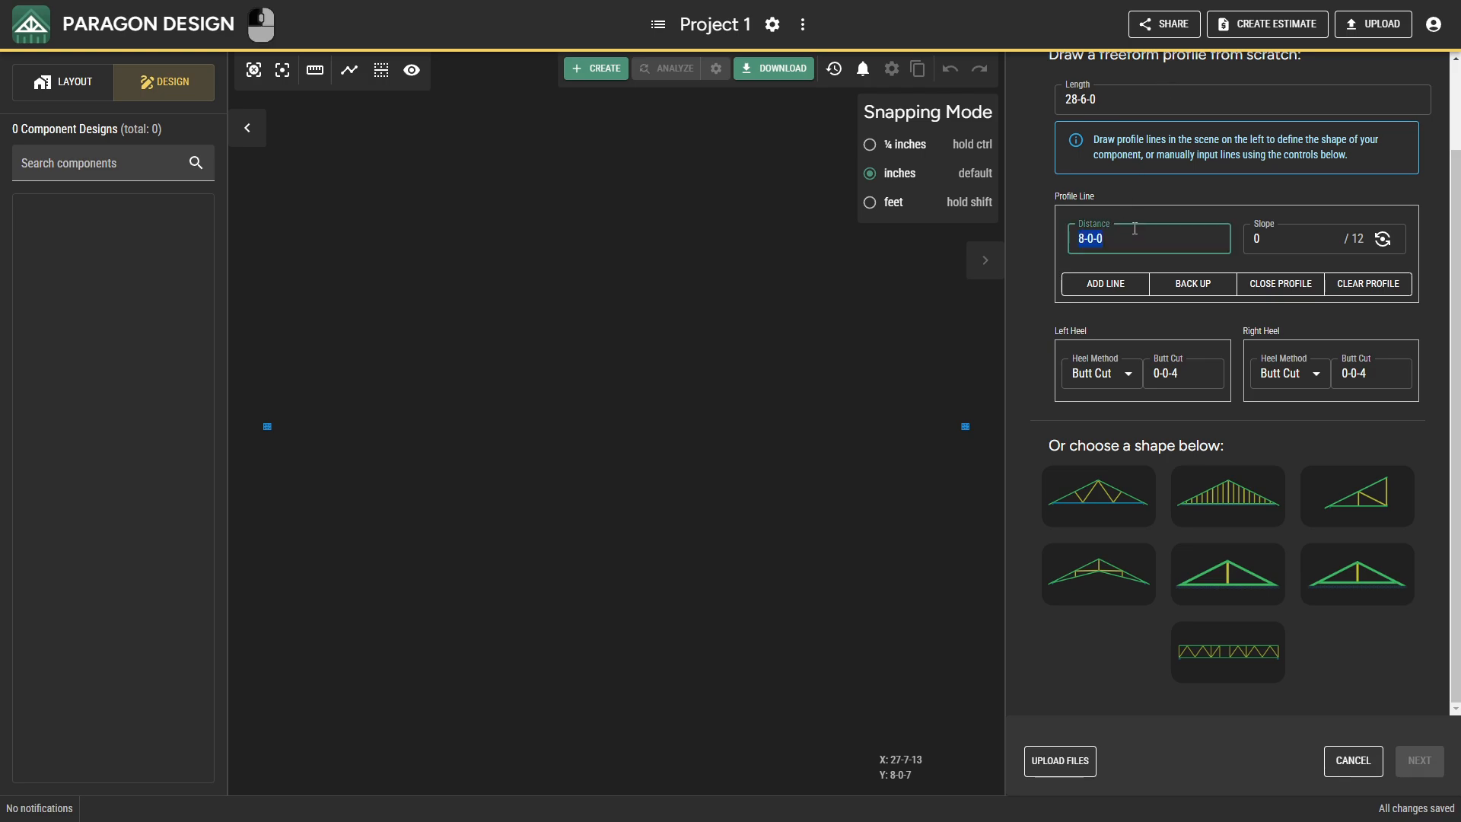
type("140300")
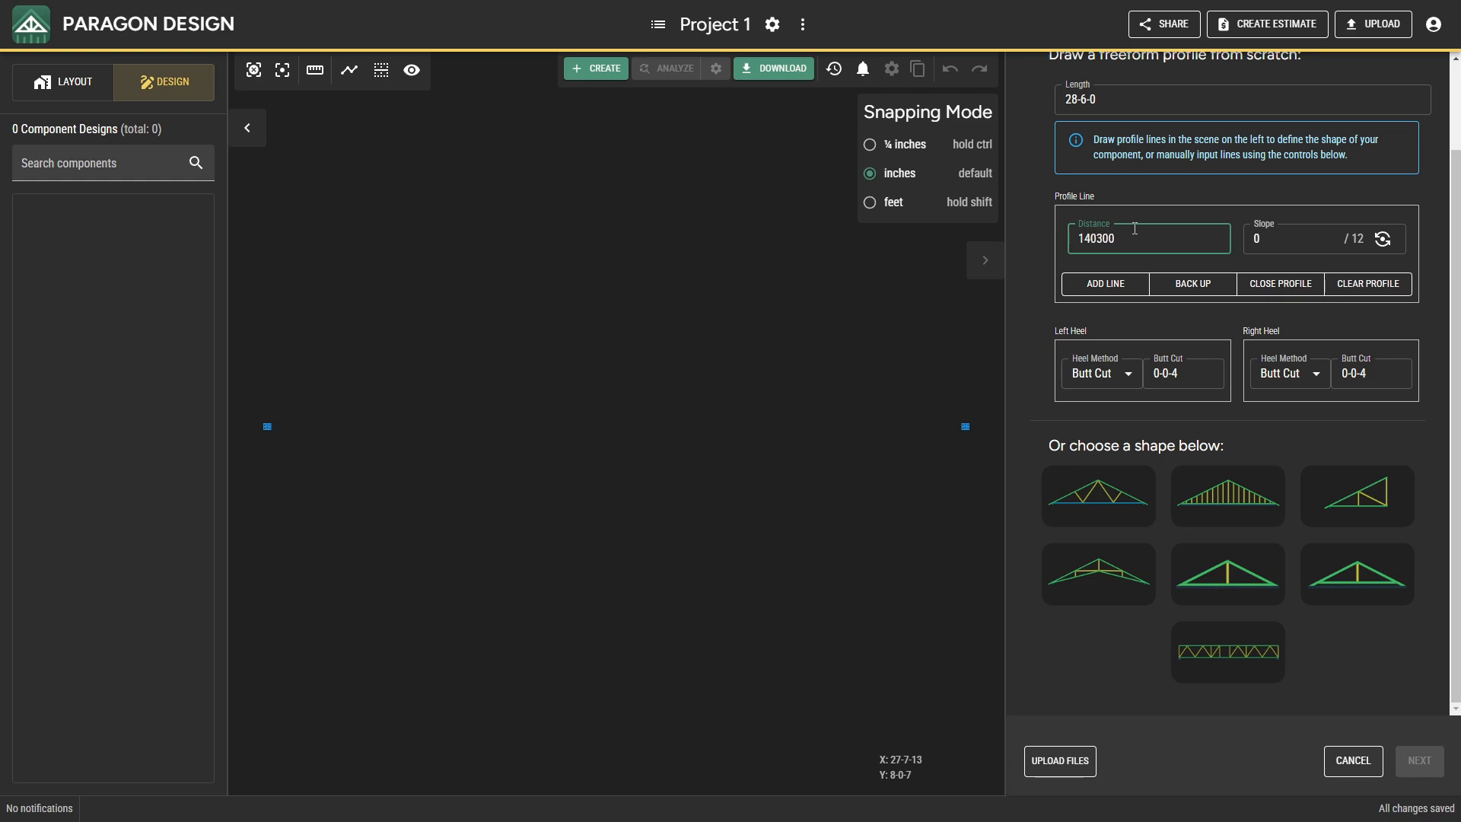
left_click(1272, 247)
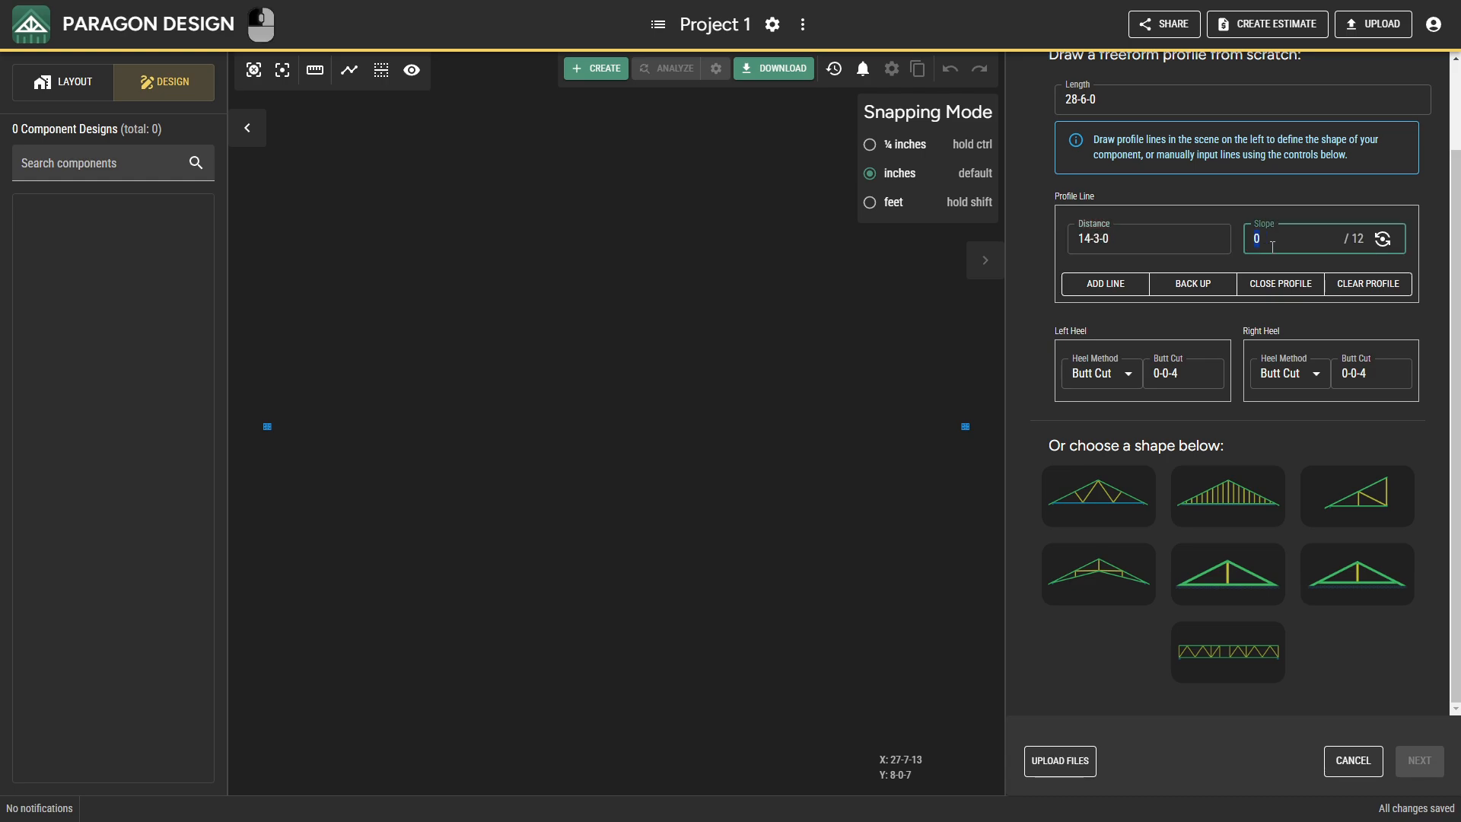
type("7")
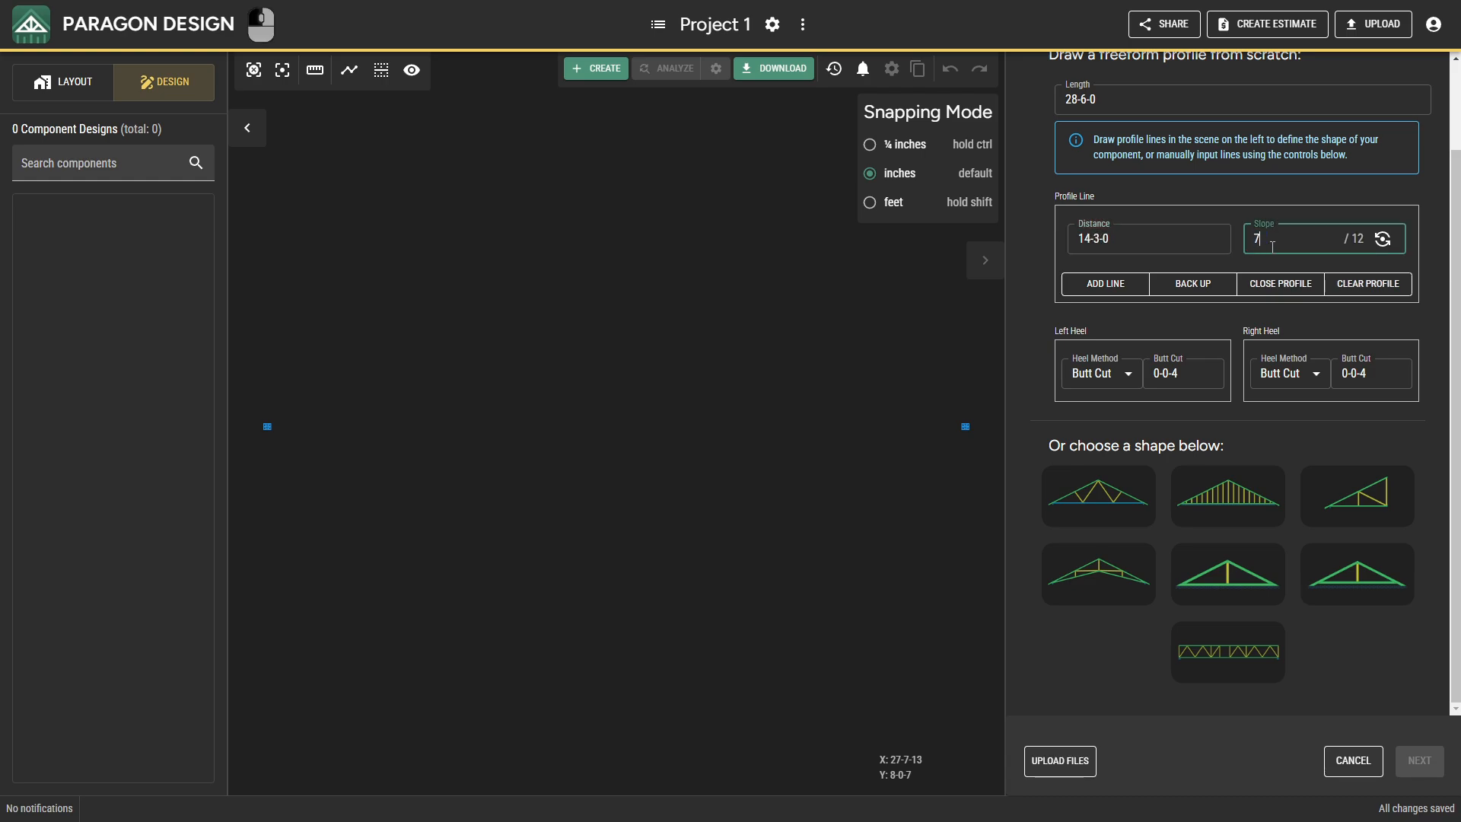
left_click(1382, 240)
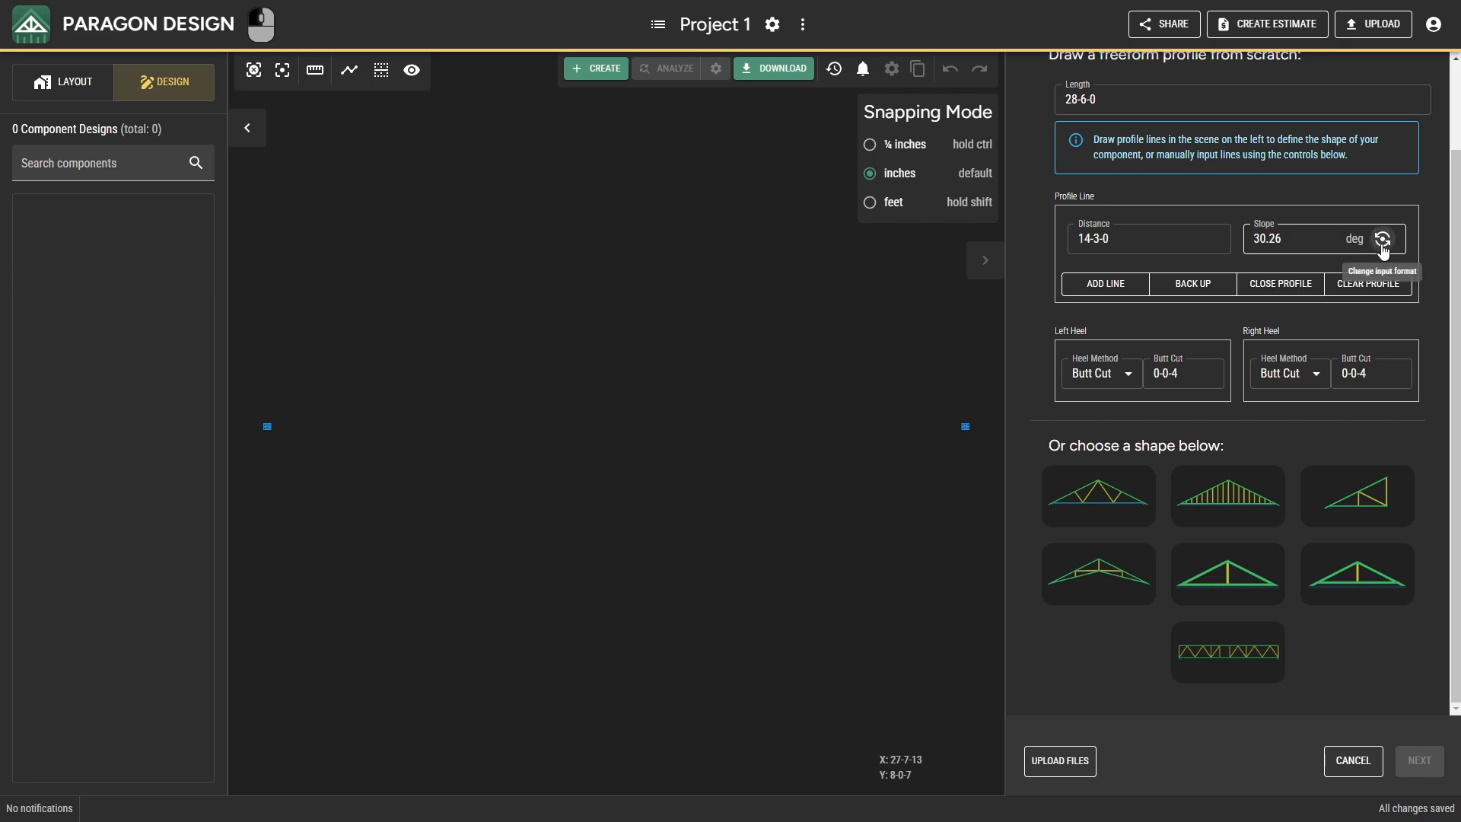
left_click(1382, 240)
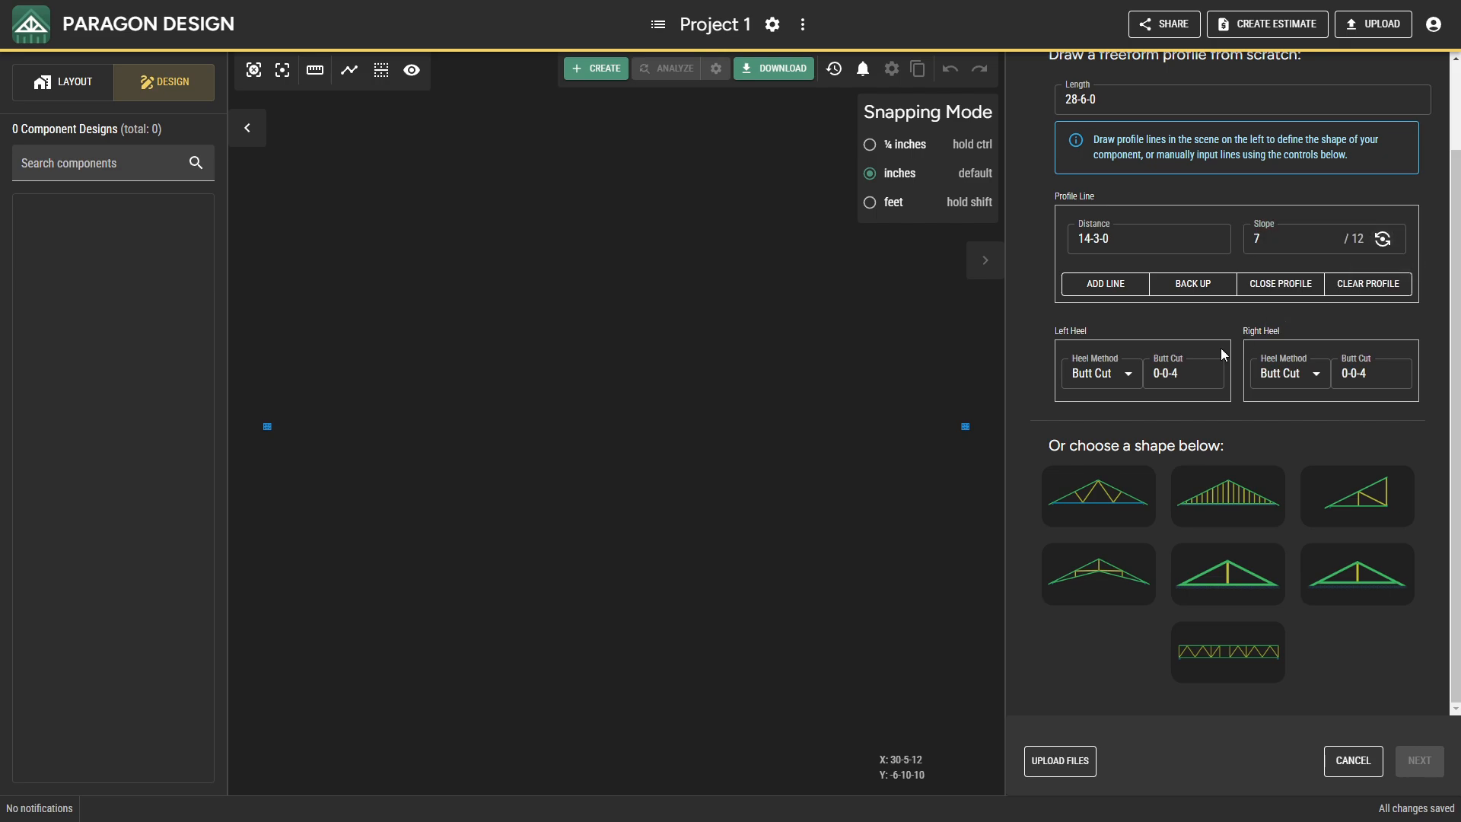
Step: Switch both the left and right heels to the Heel Height method with a height of 1-0-0
left_click(1104, 375)
left_click(1111, 410)
key("Tab")
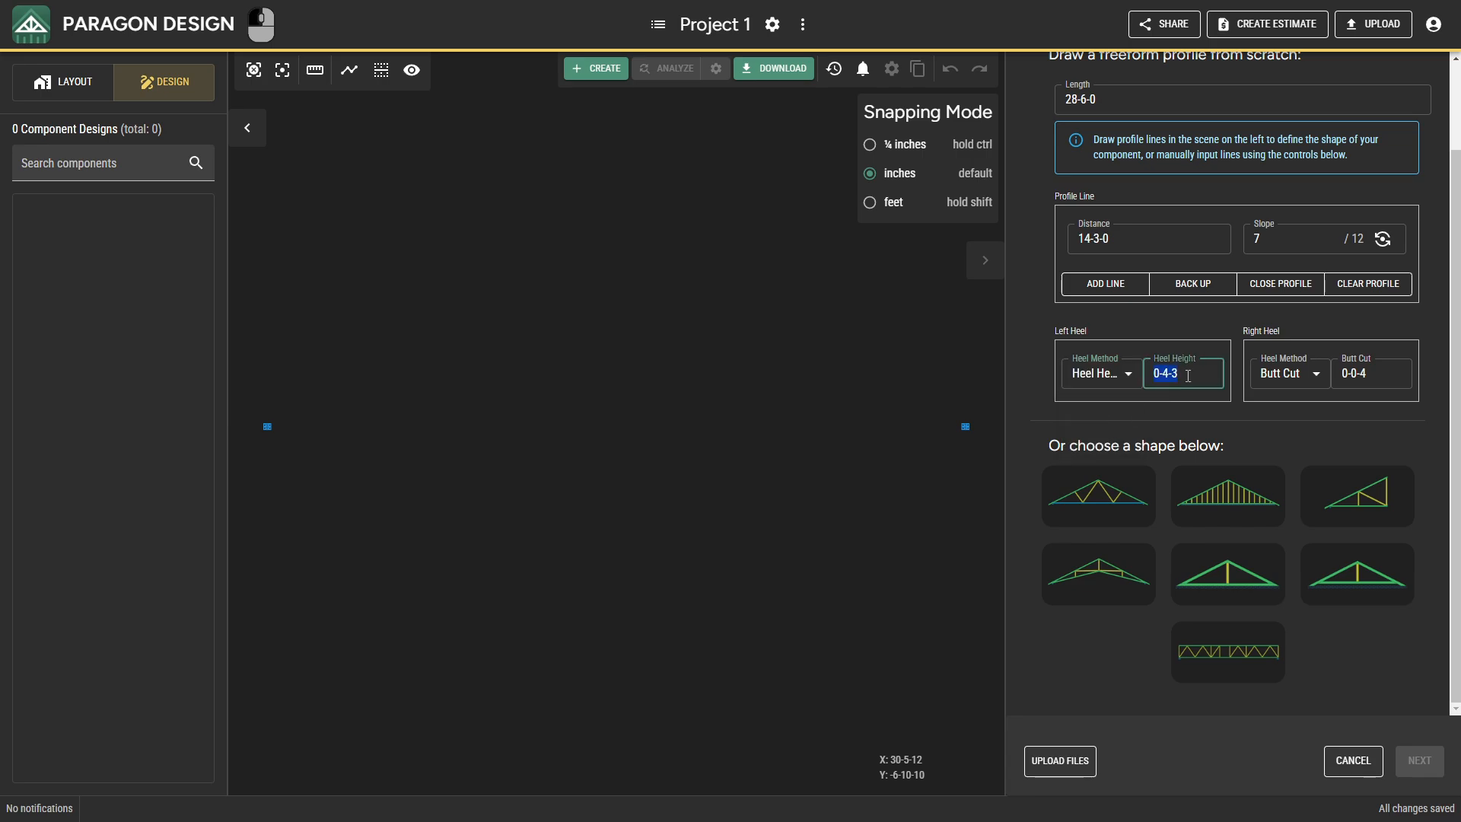
type("1.")
left_click(1254, 384)
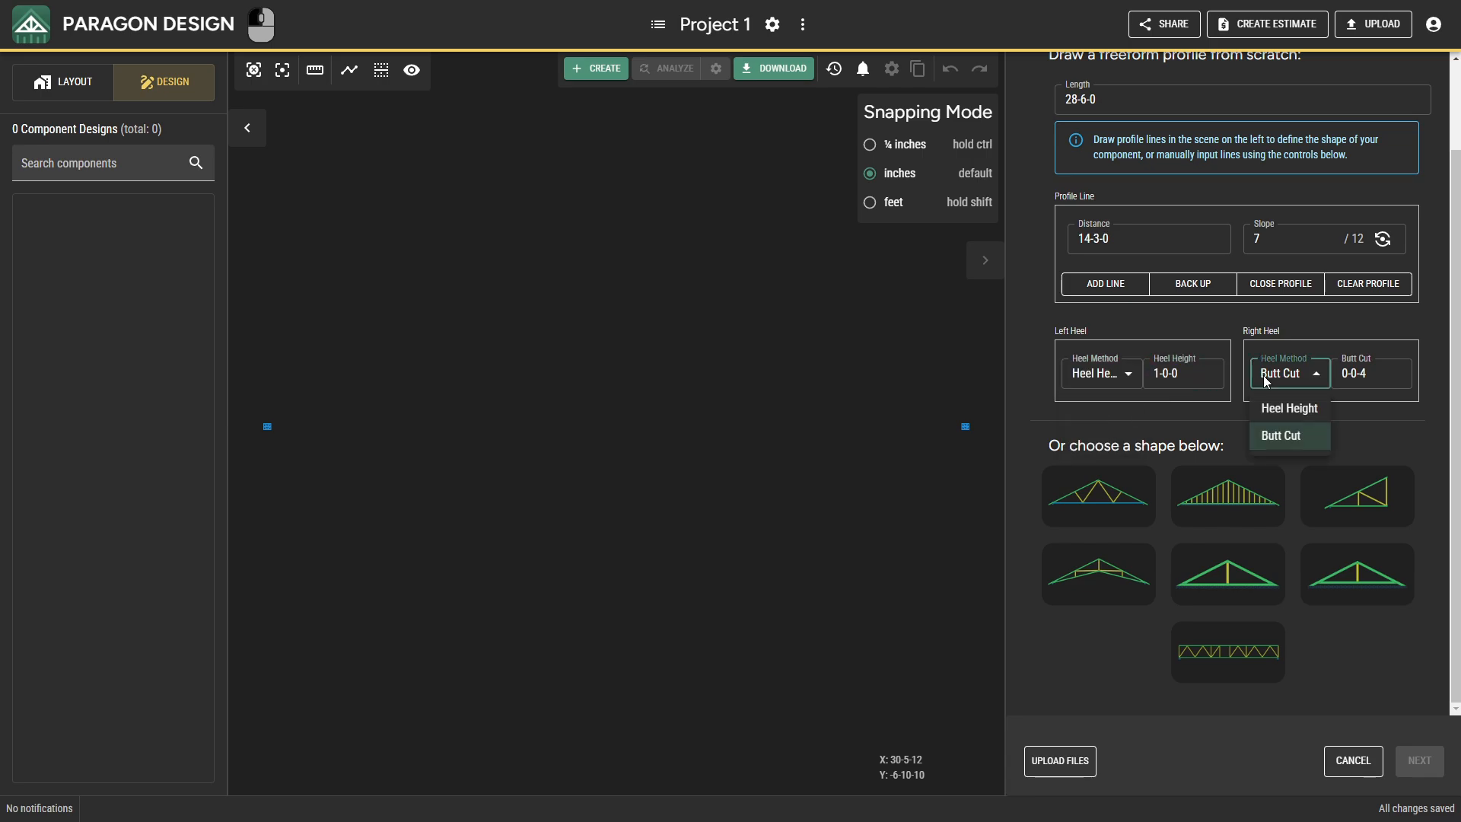
left_click(1269, 408)
left_click(1372, 372)
type("1.")
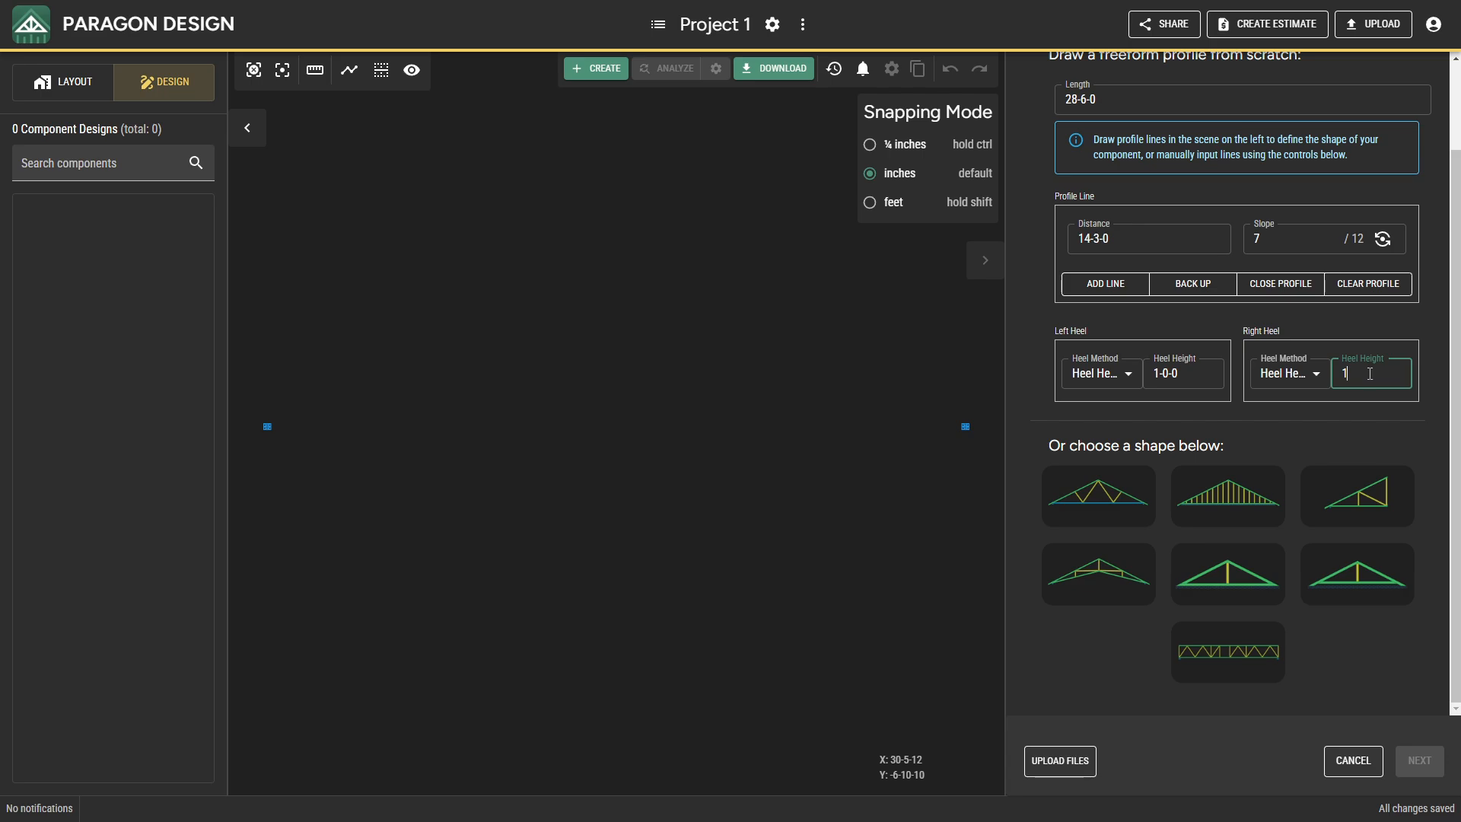
left_click(1366, 394)
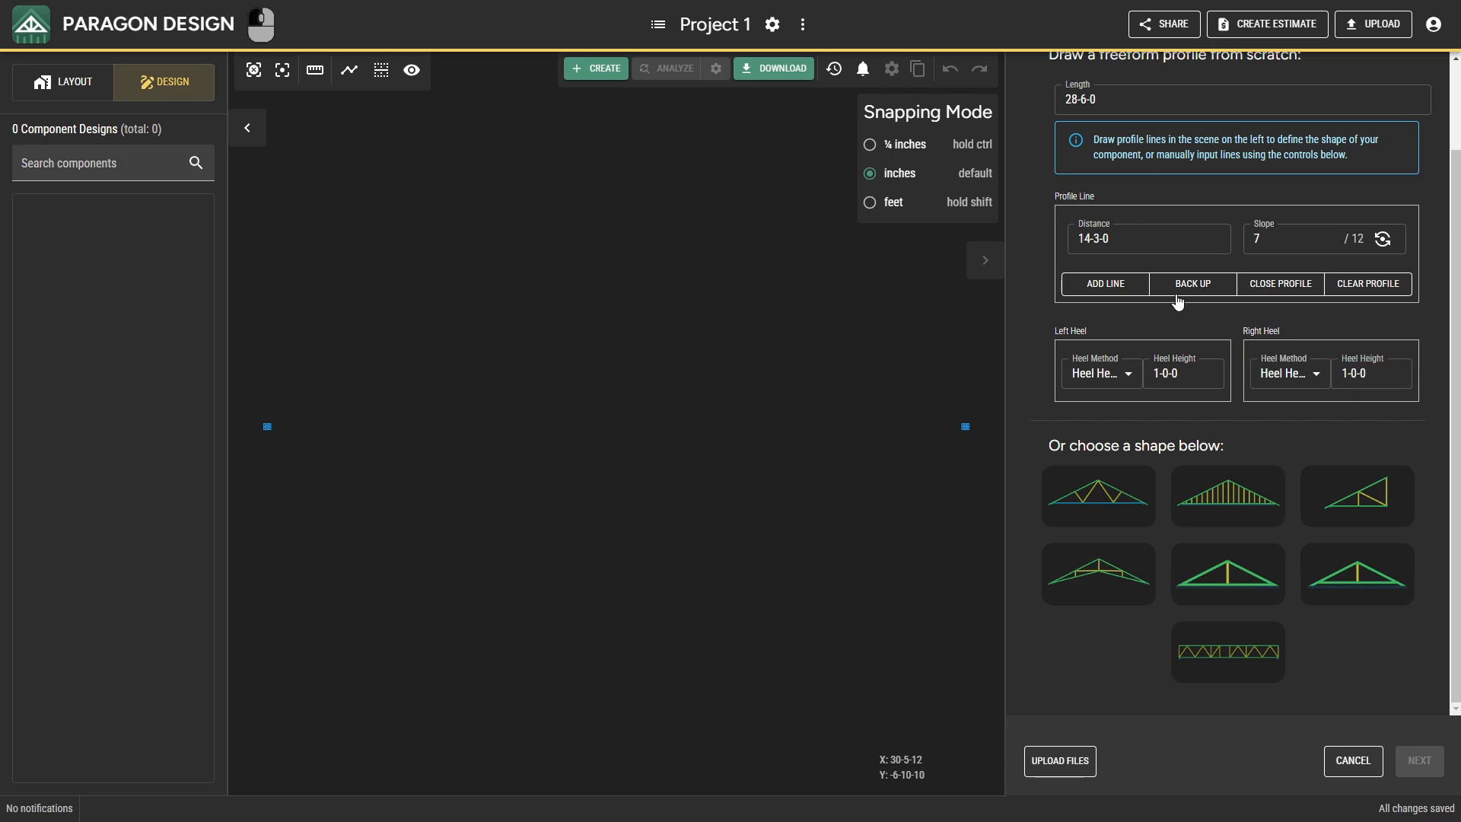
Step: Add the 14-3-0 top profile line at slope 7/12 and a matching one at slope -7/12
left_click(1105, 283)
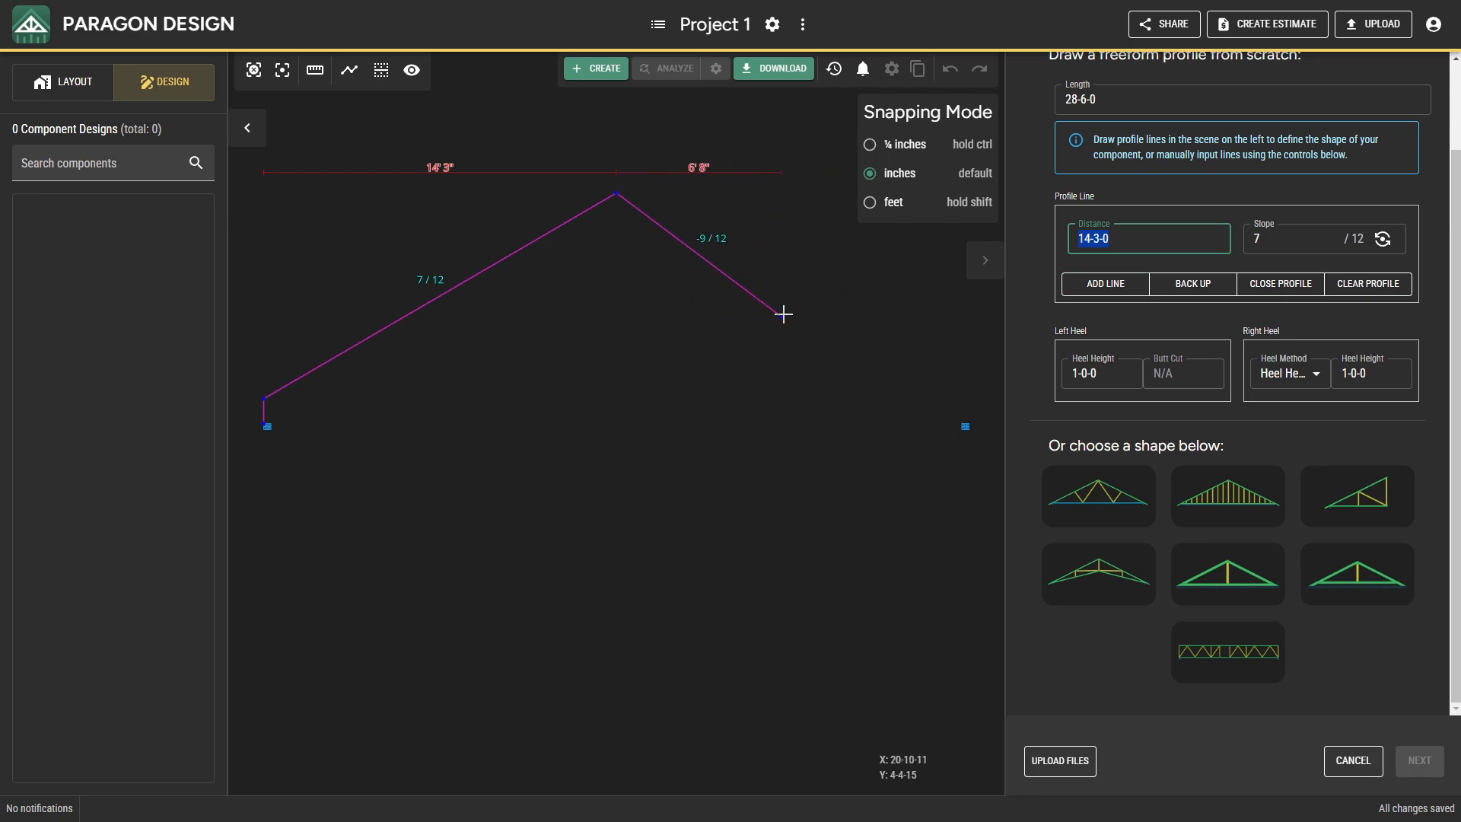
left_click(1262, 237)
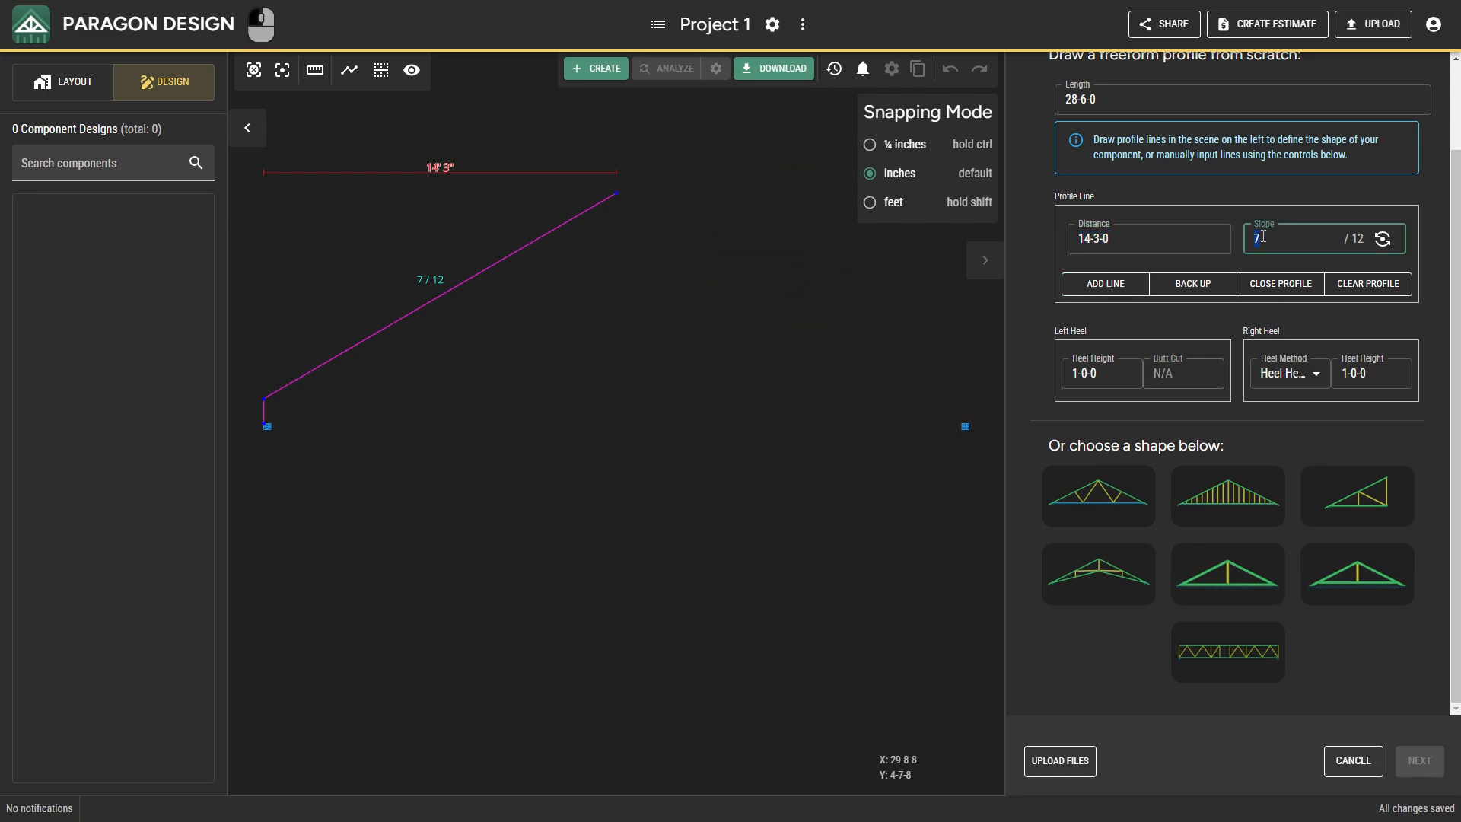
type("-7")
left_click(1120, 284)
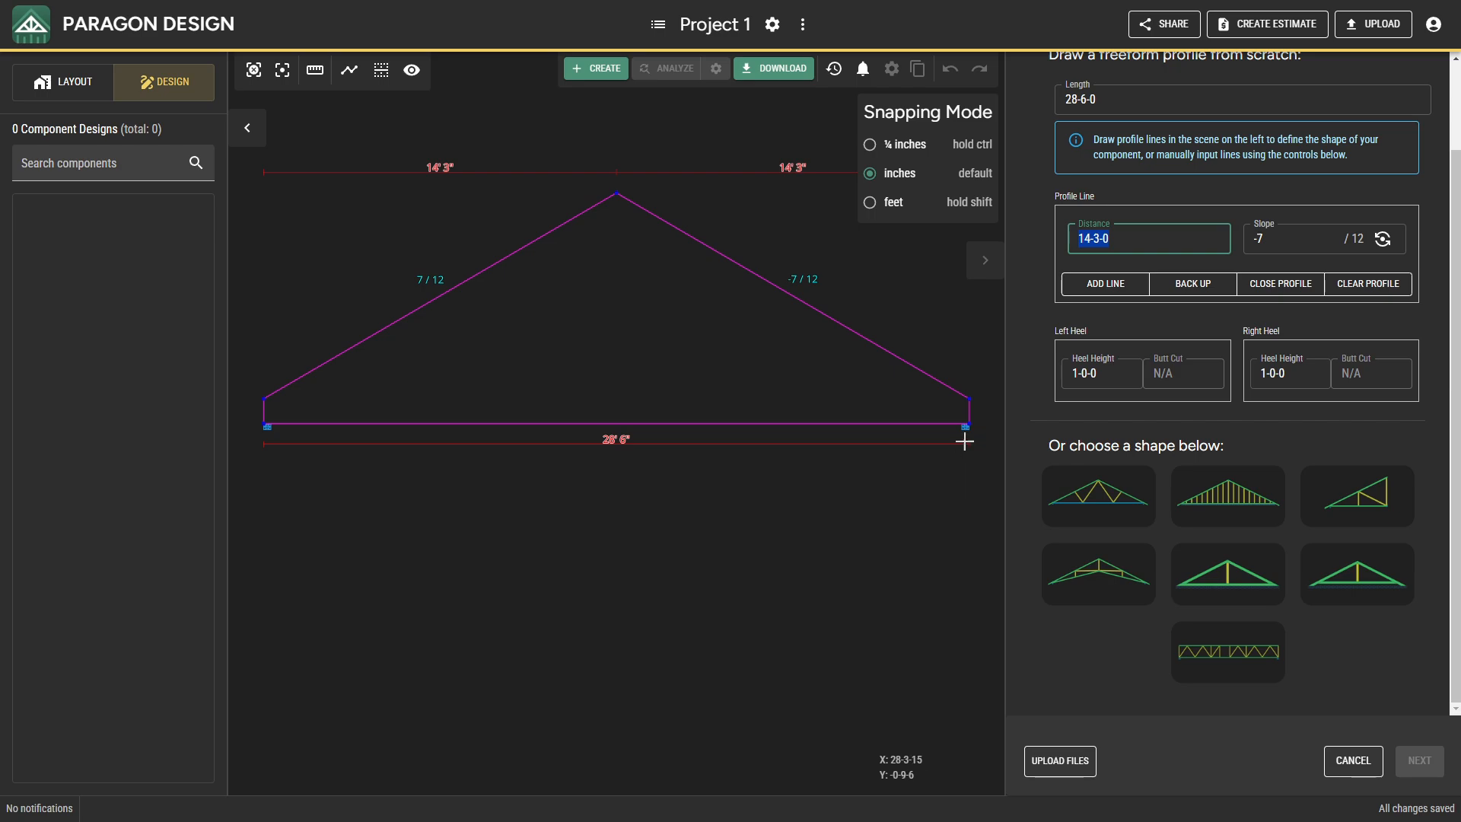
left_click(954, 369)
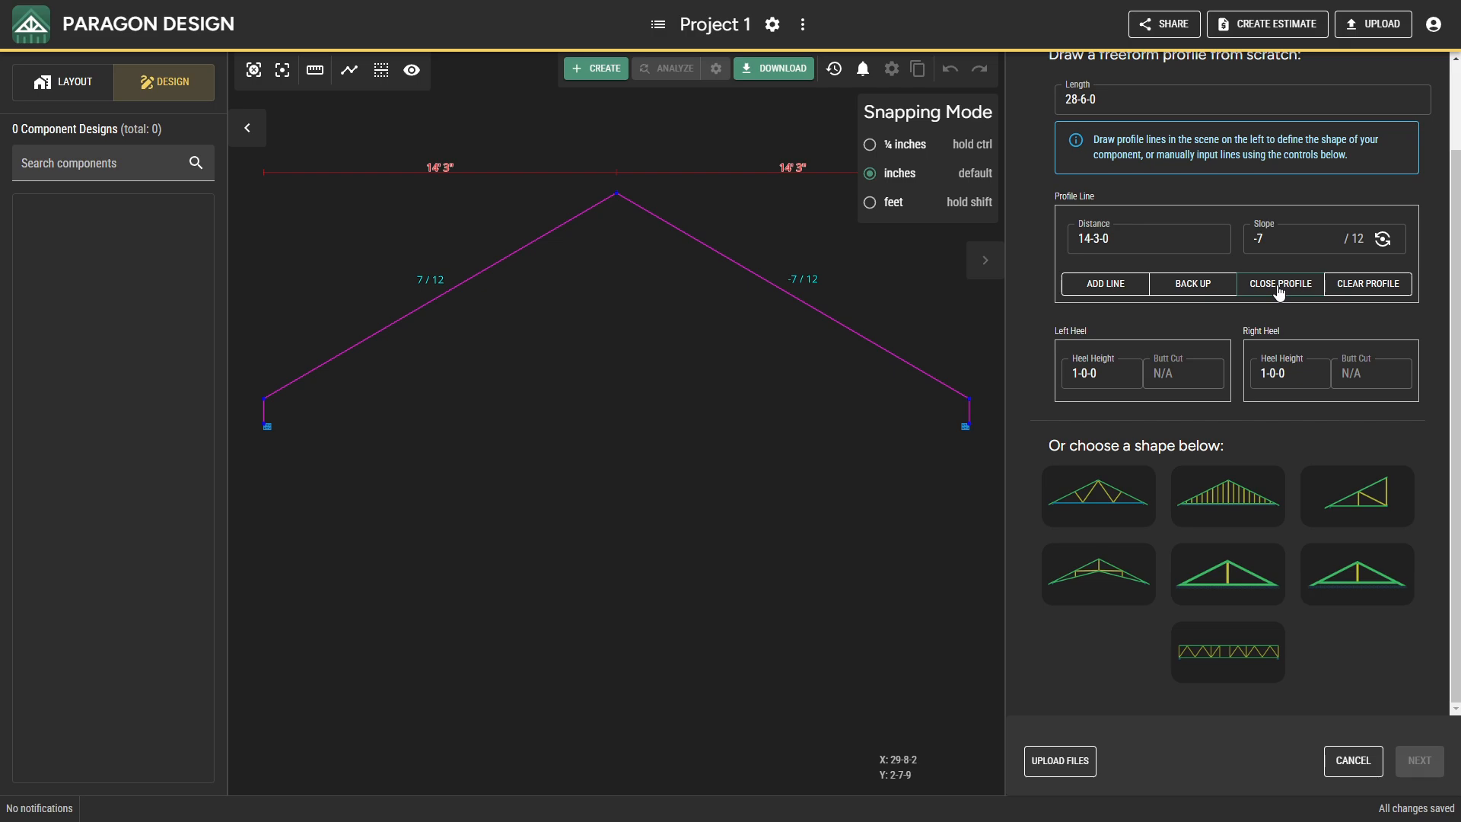
Step: Try a bottom profile line with distance 13-11-8 and slope 3.5/12, and back it out
left_click(1153, 239)
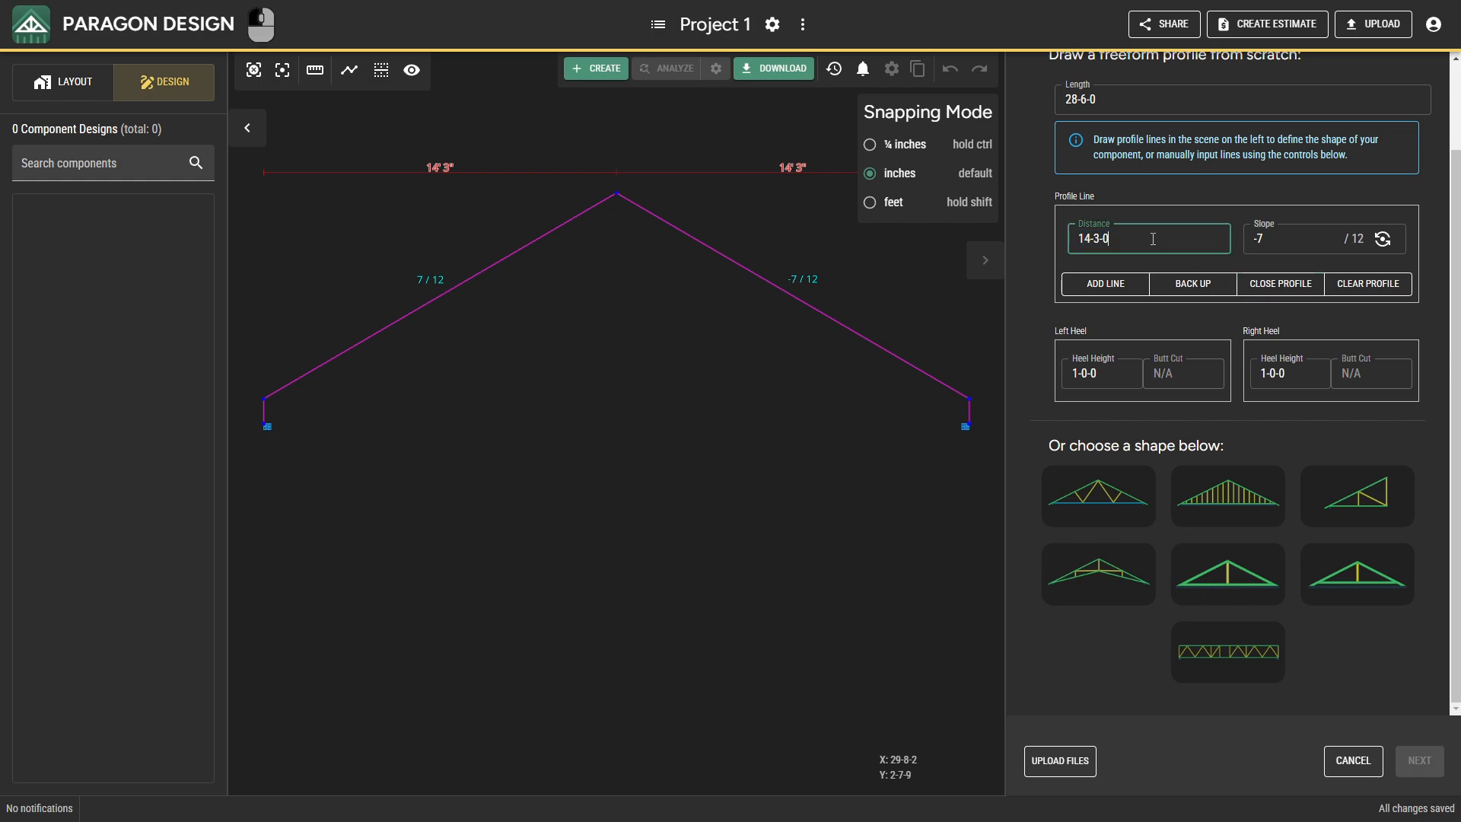
key("ctrl+a")
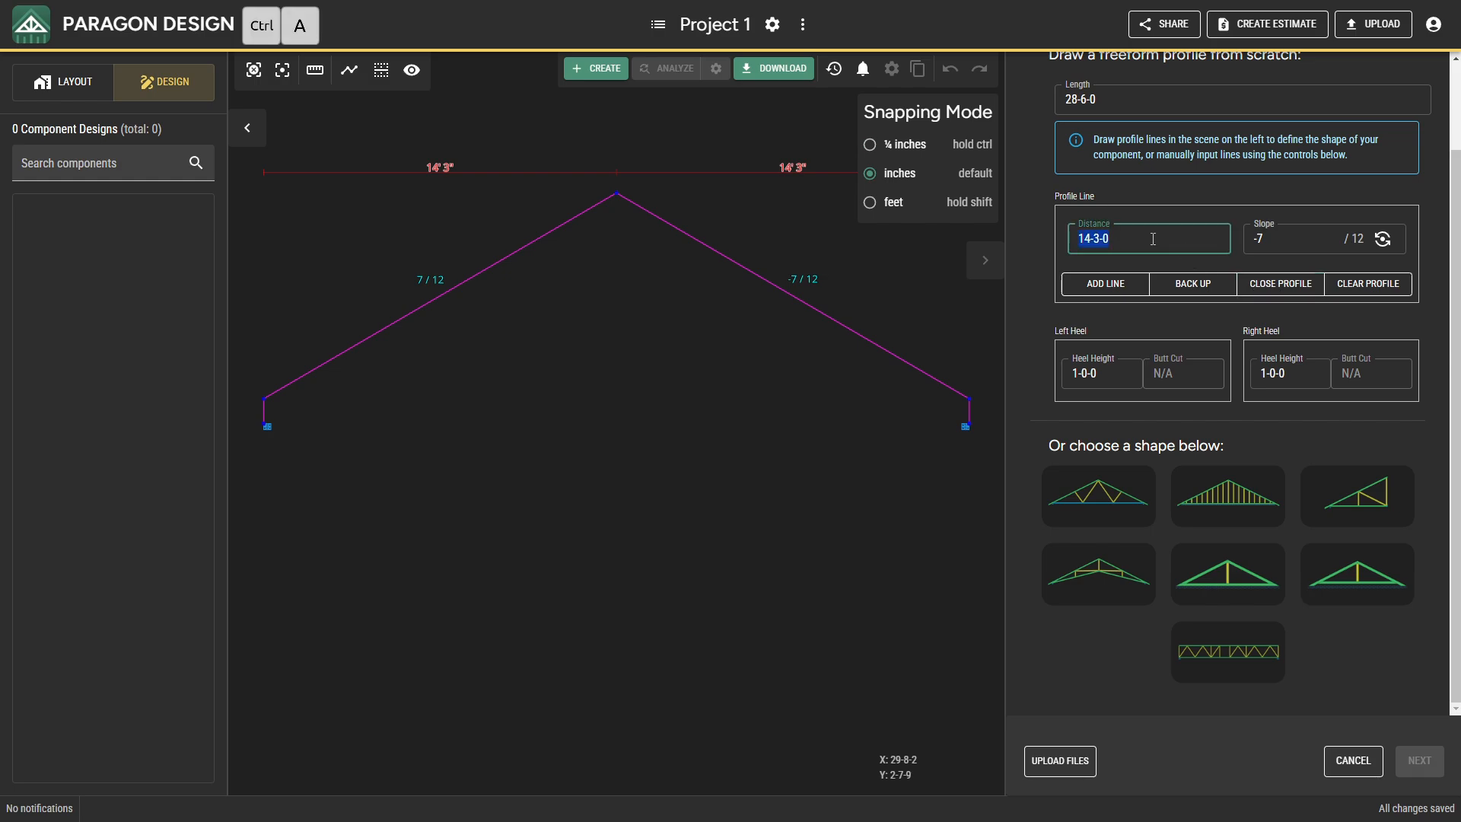
type("13110")
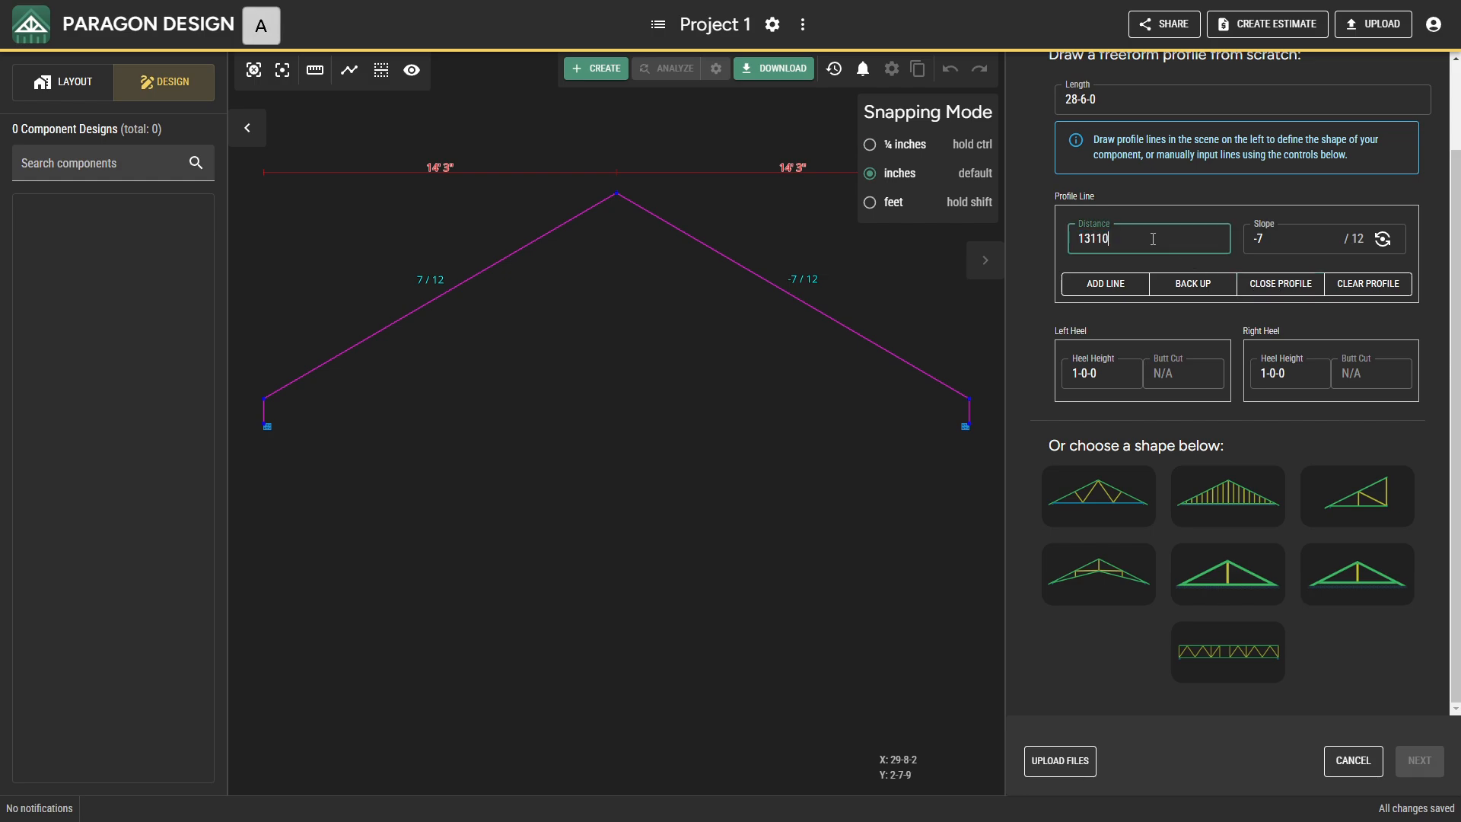
type("8")
left_click(1280, 236)
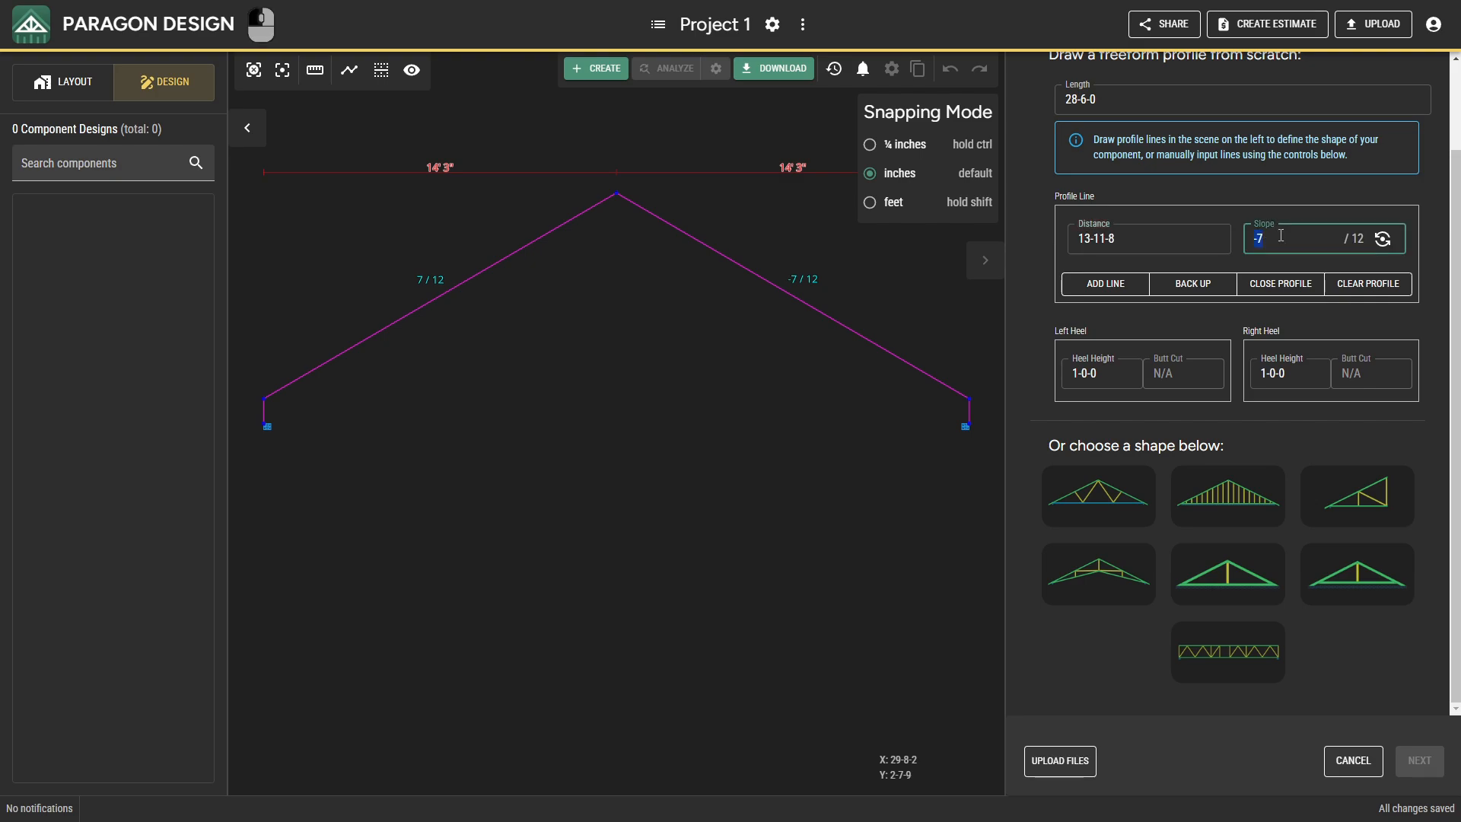
type("3.5")
left_click(1081, 293)
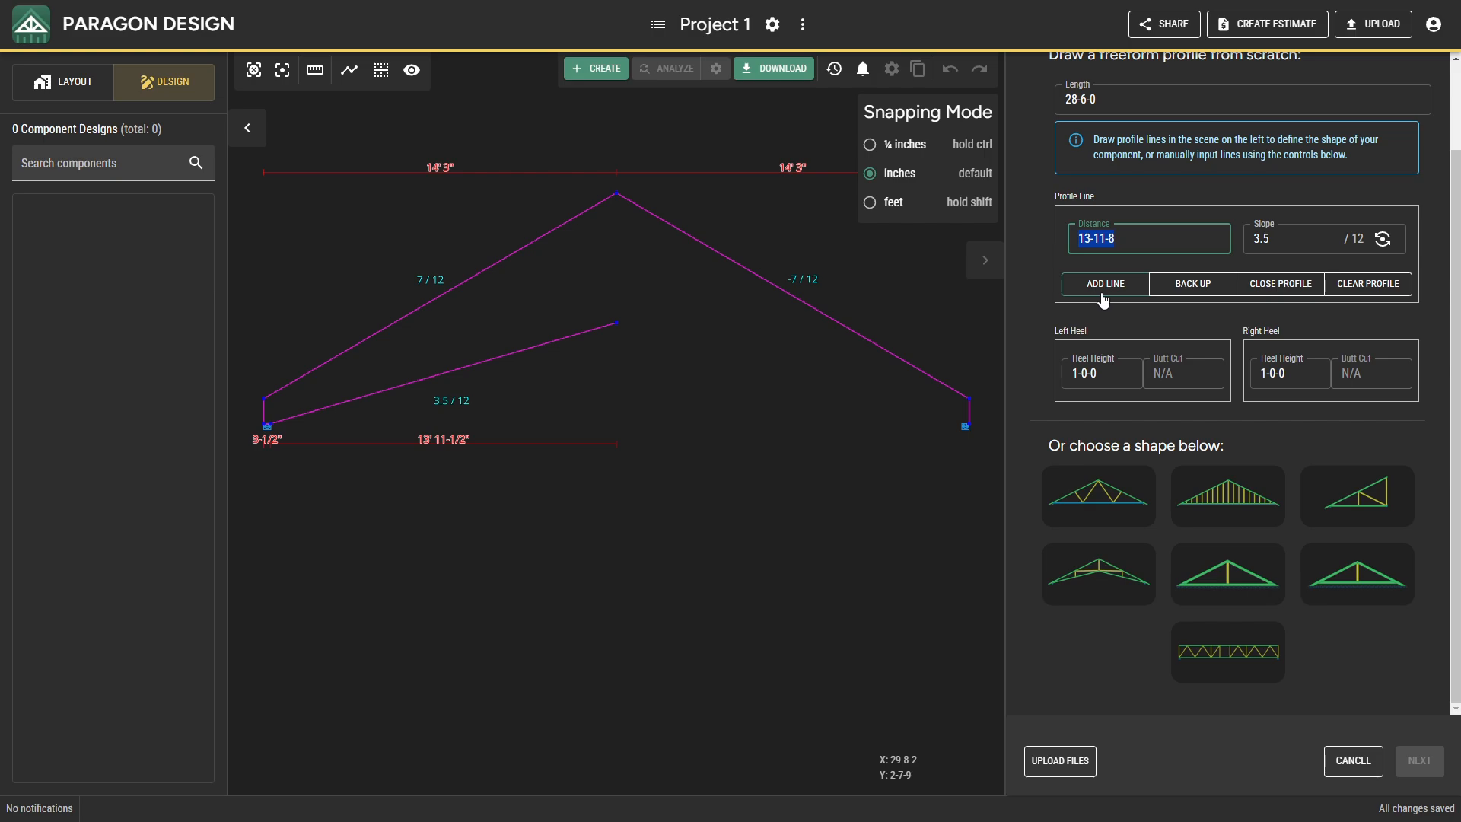
left_click(1180, 295)
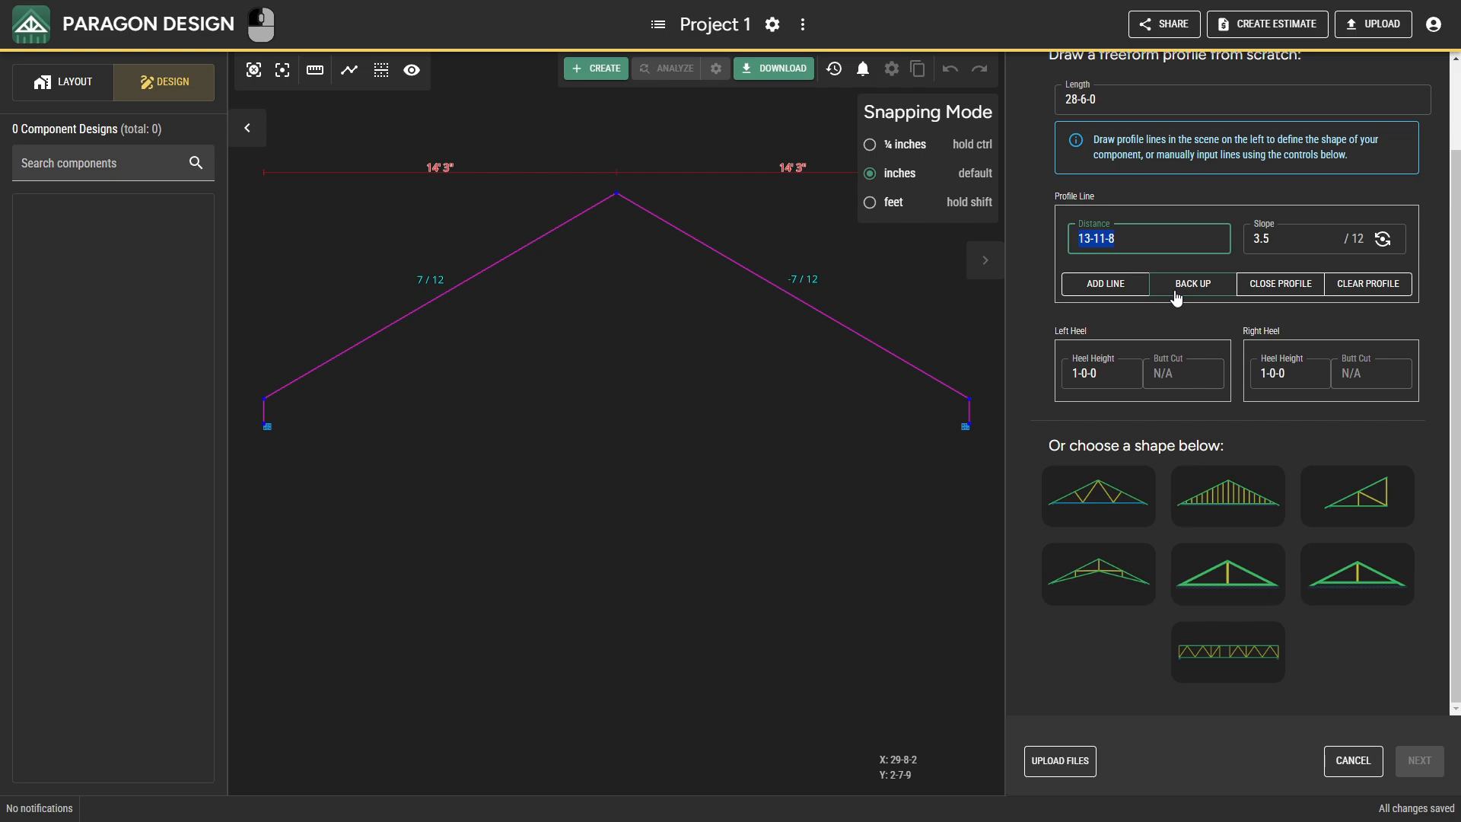
Step: Add two 13-11-8 bottom profile lines, the first at slope 3.5/12 and the second at slope -3.5/12
left_click(1134, 286)
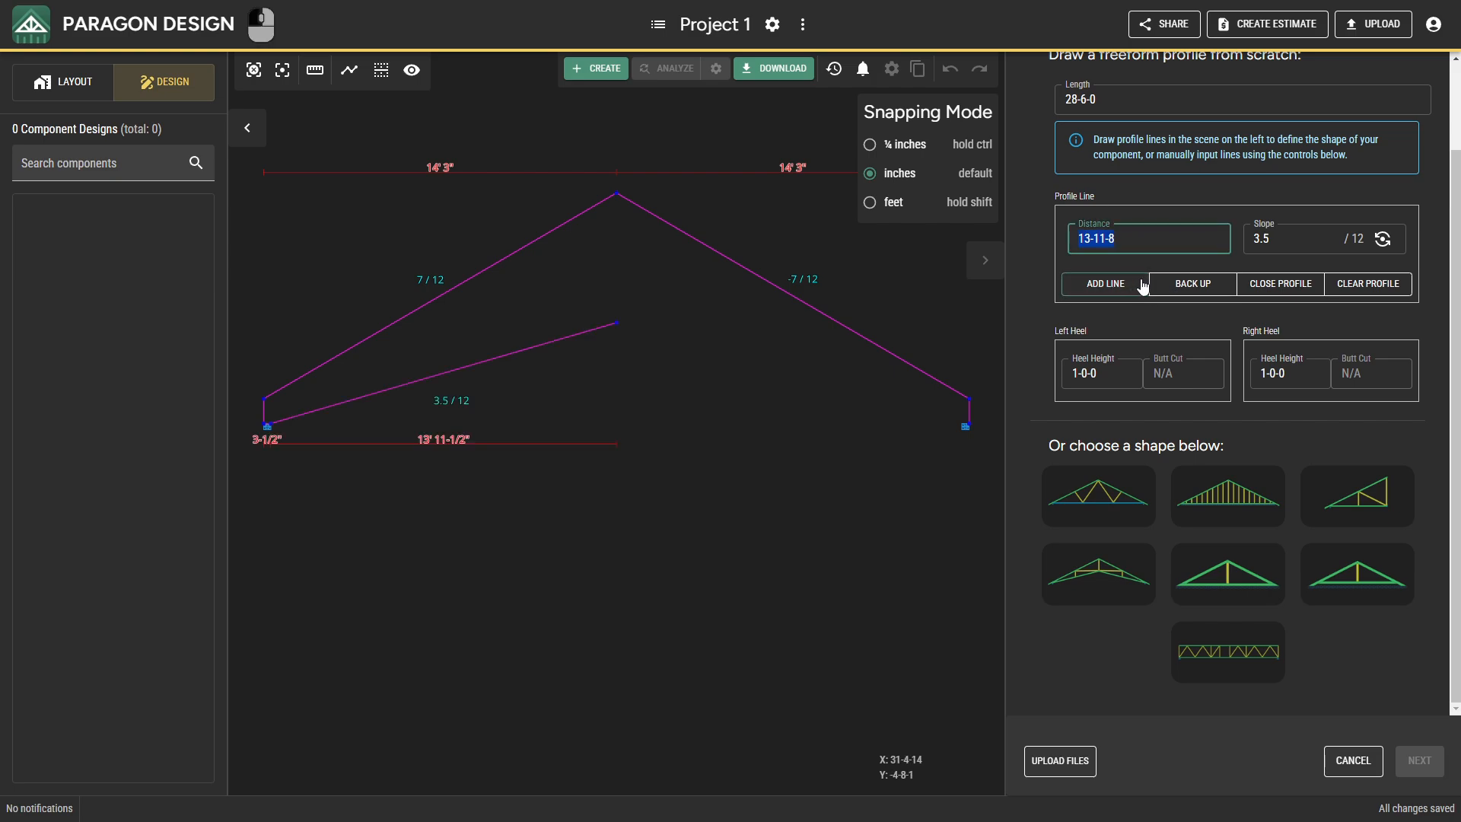
left_click(1295, 237)
type("-3.5")
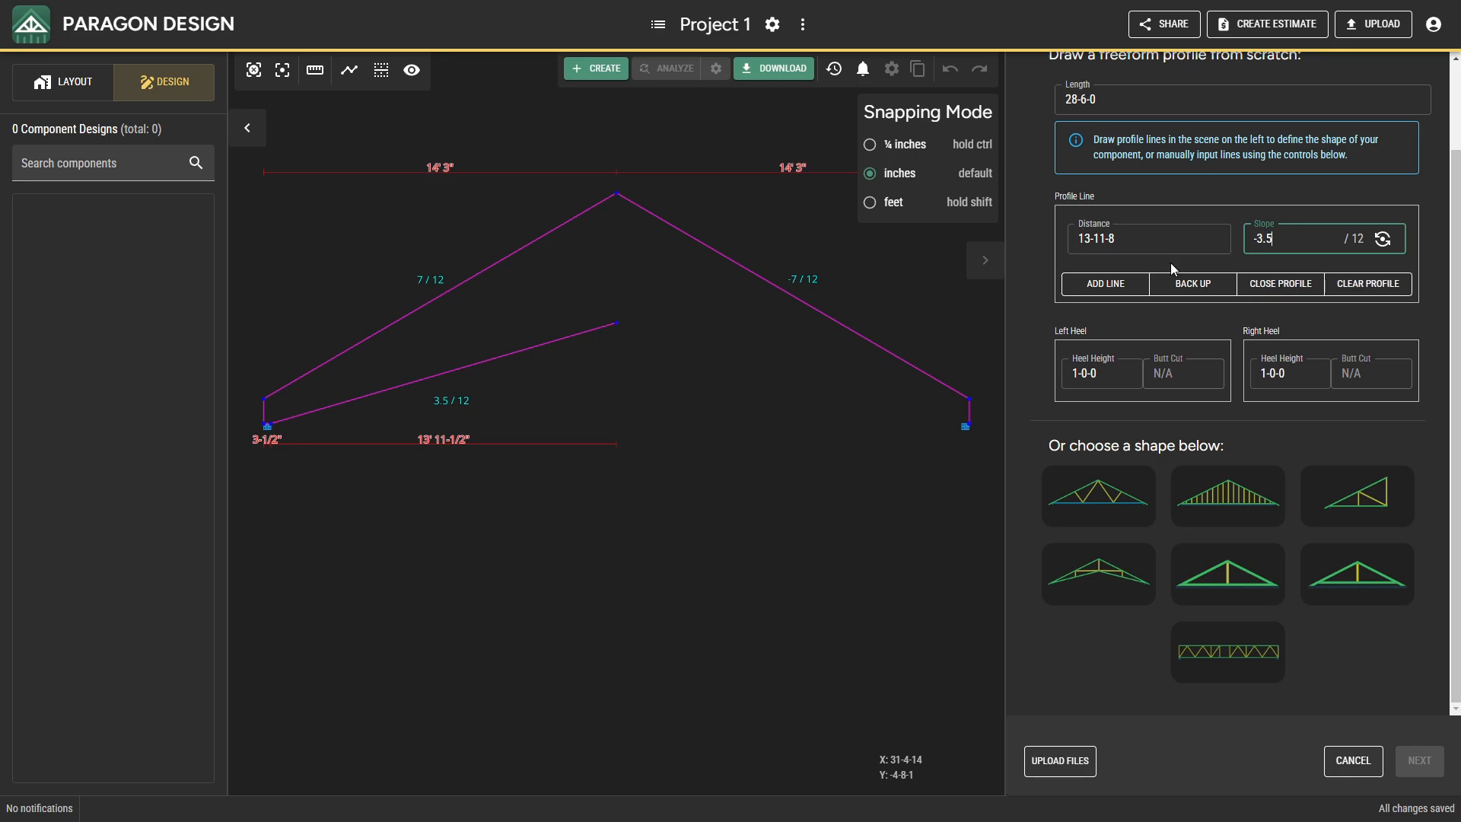
left_click(1117, 288)
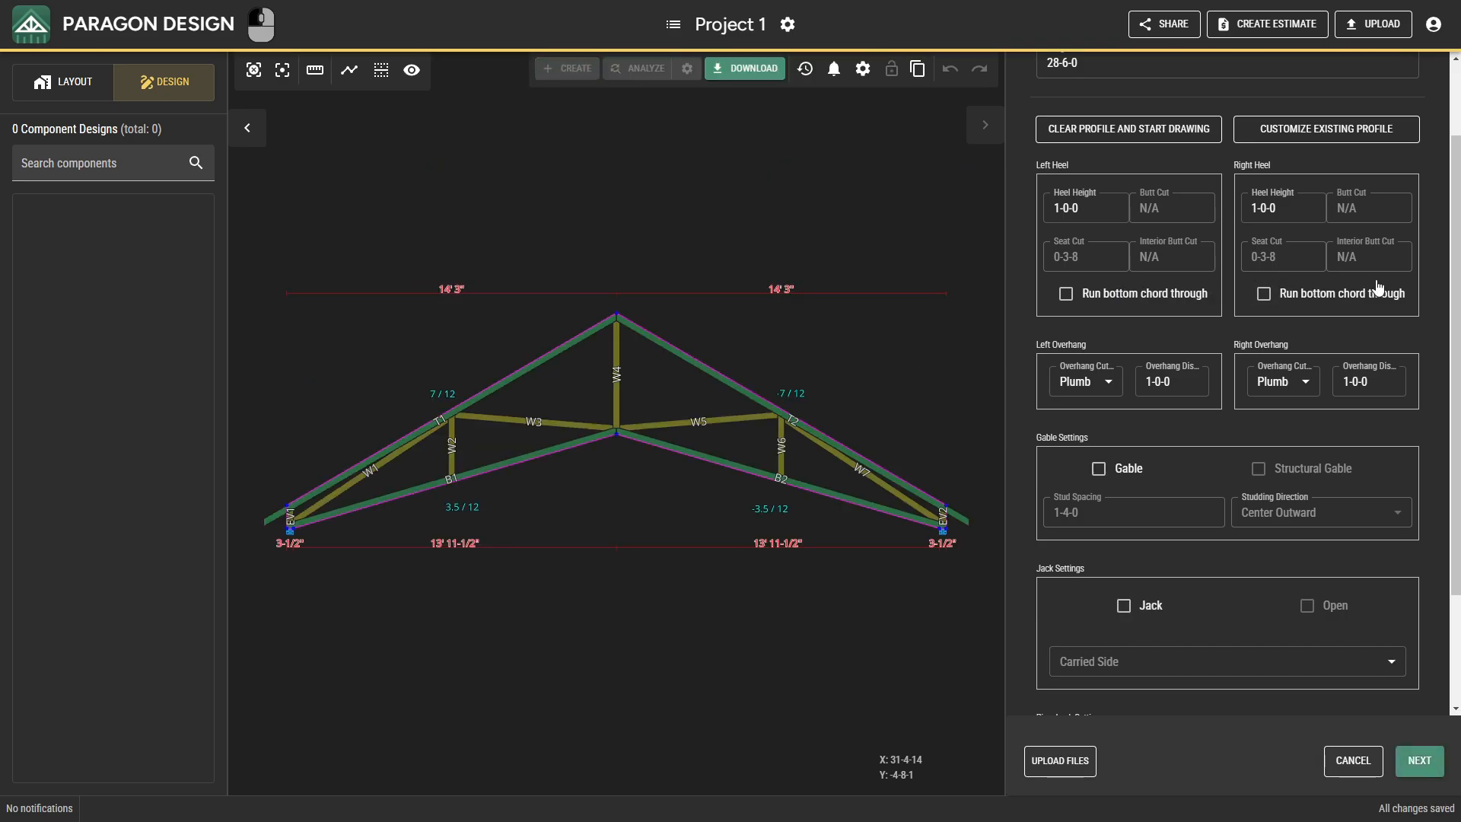
Step: Add one panel to each of the two sloped top profile lines
scroll(1457, 190, "up", 2)
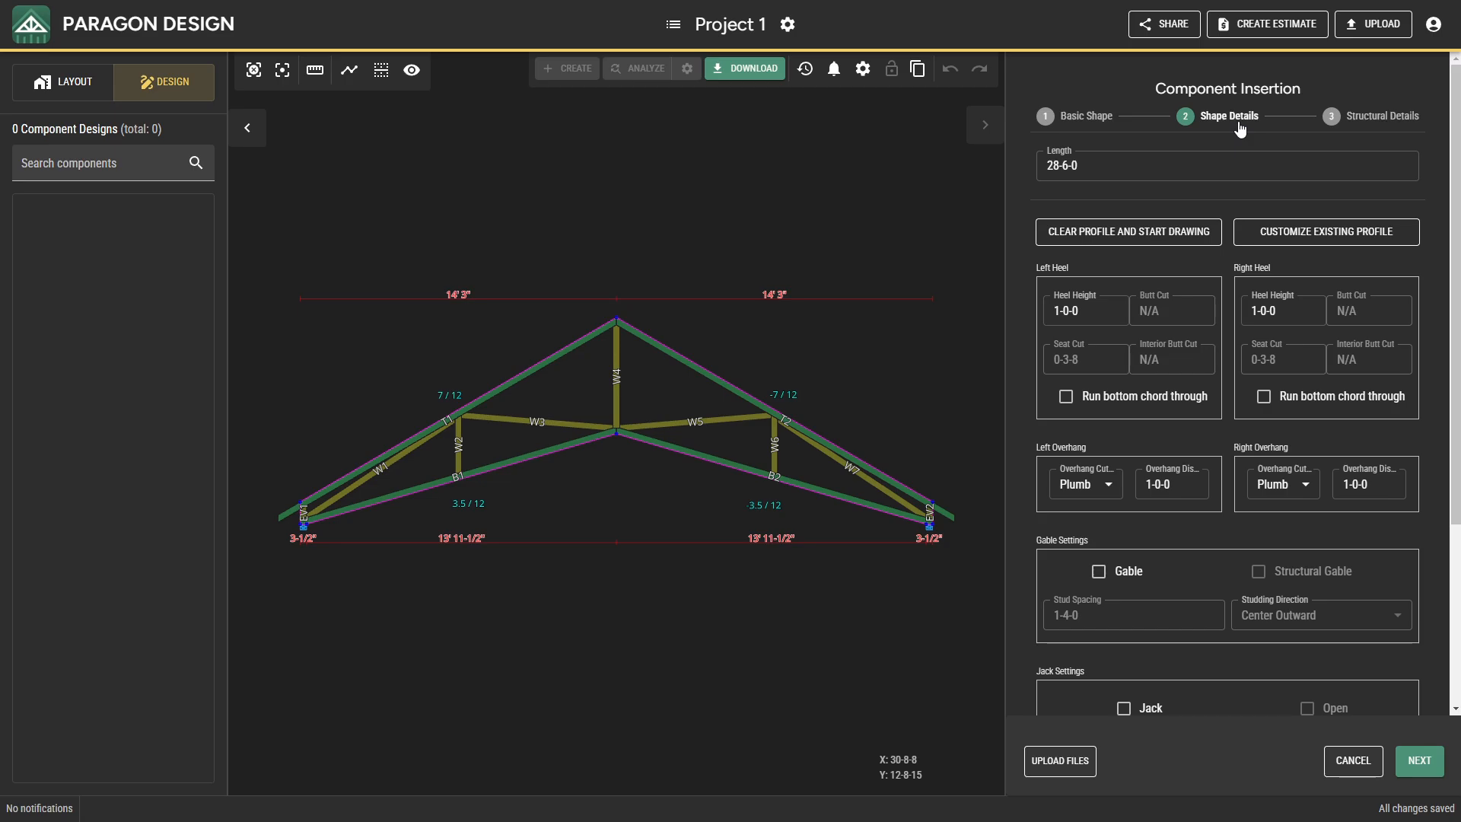
right_click(732, 384)
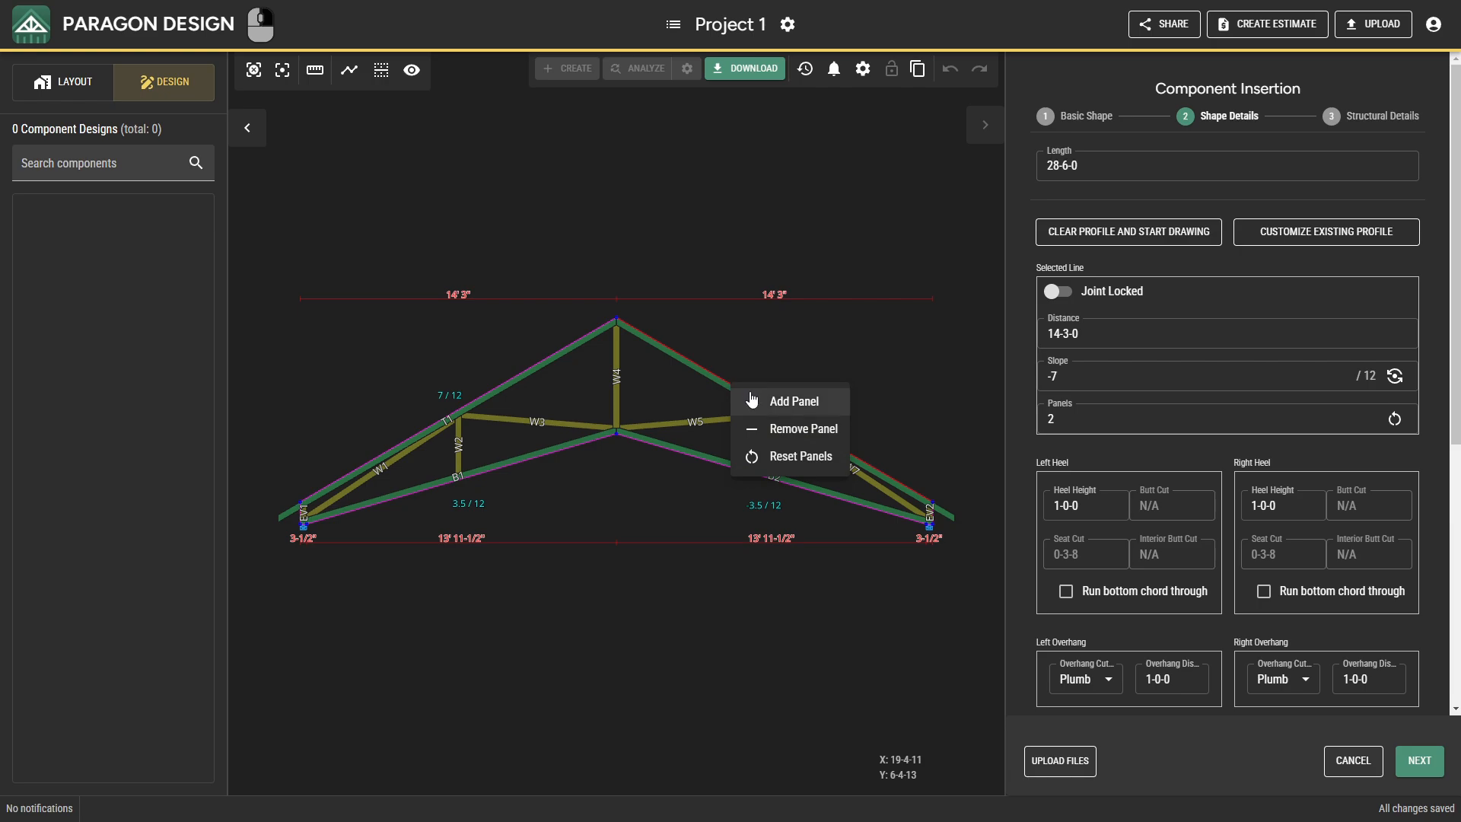
left_click(784, 431)
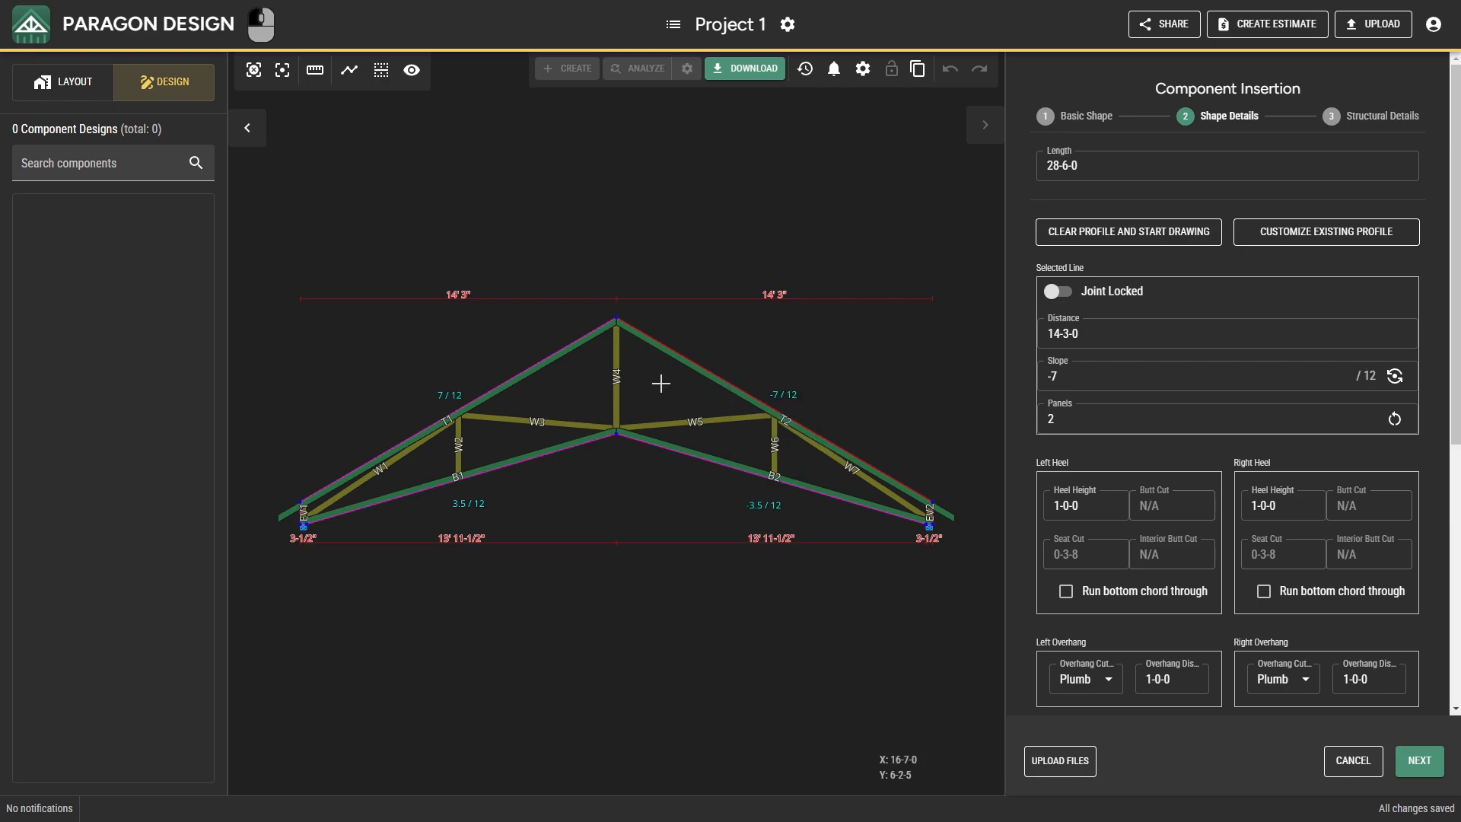
right_click(561, 356)
left_click(624, 369)
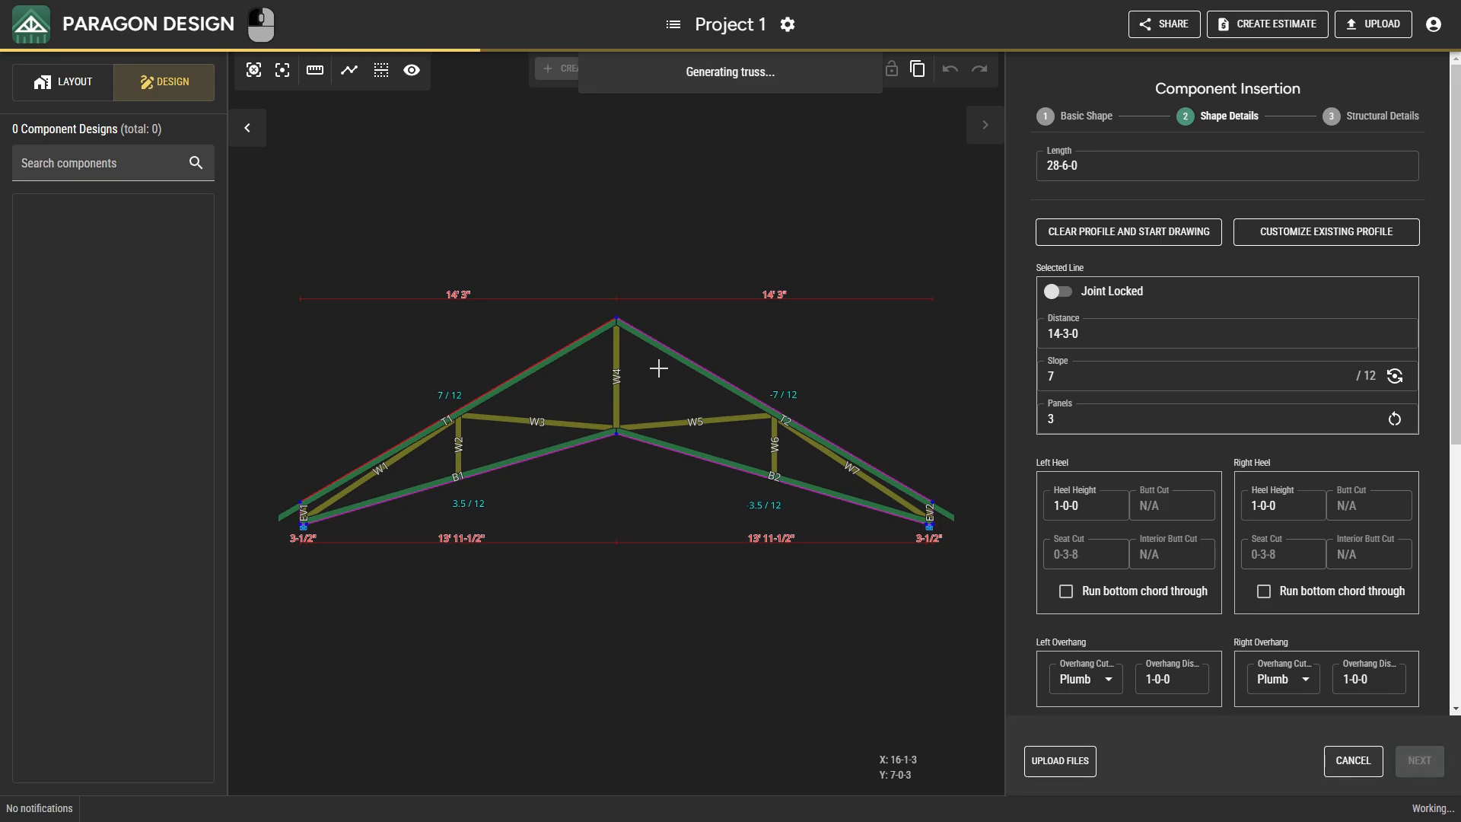
left_click(702, 370)
right_click(701, 374)
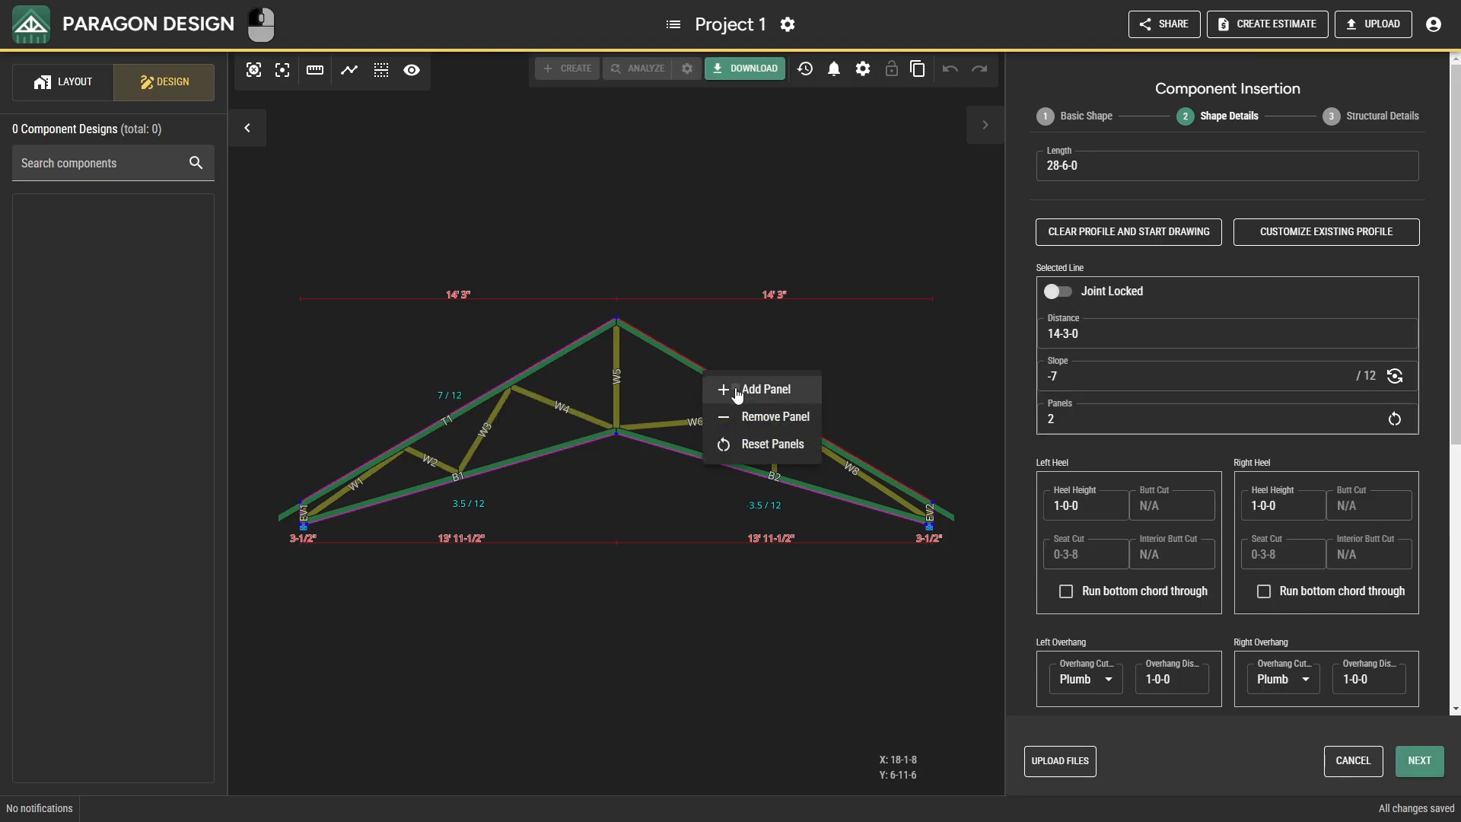
left_click(730, 388)
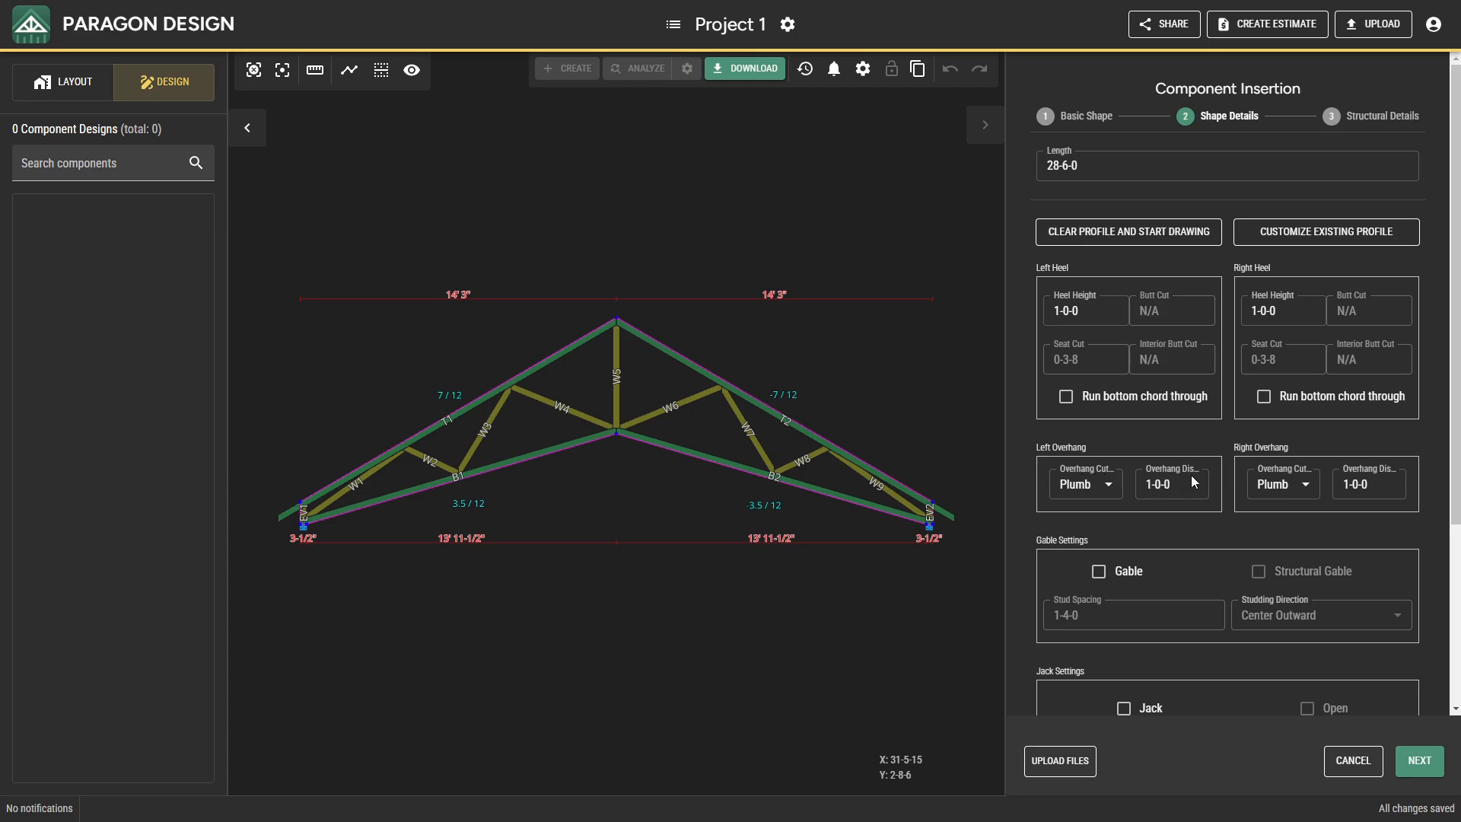
Step: Set the left overhang to a Square cut with a distance of 1-6-0
left_click(1107, 487)
left_click(1124, 510)
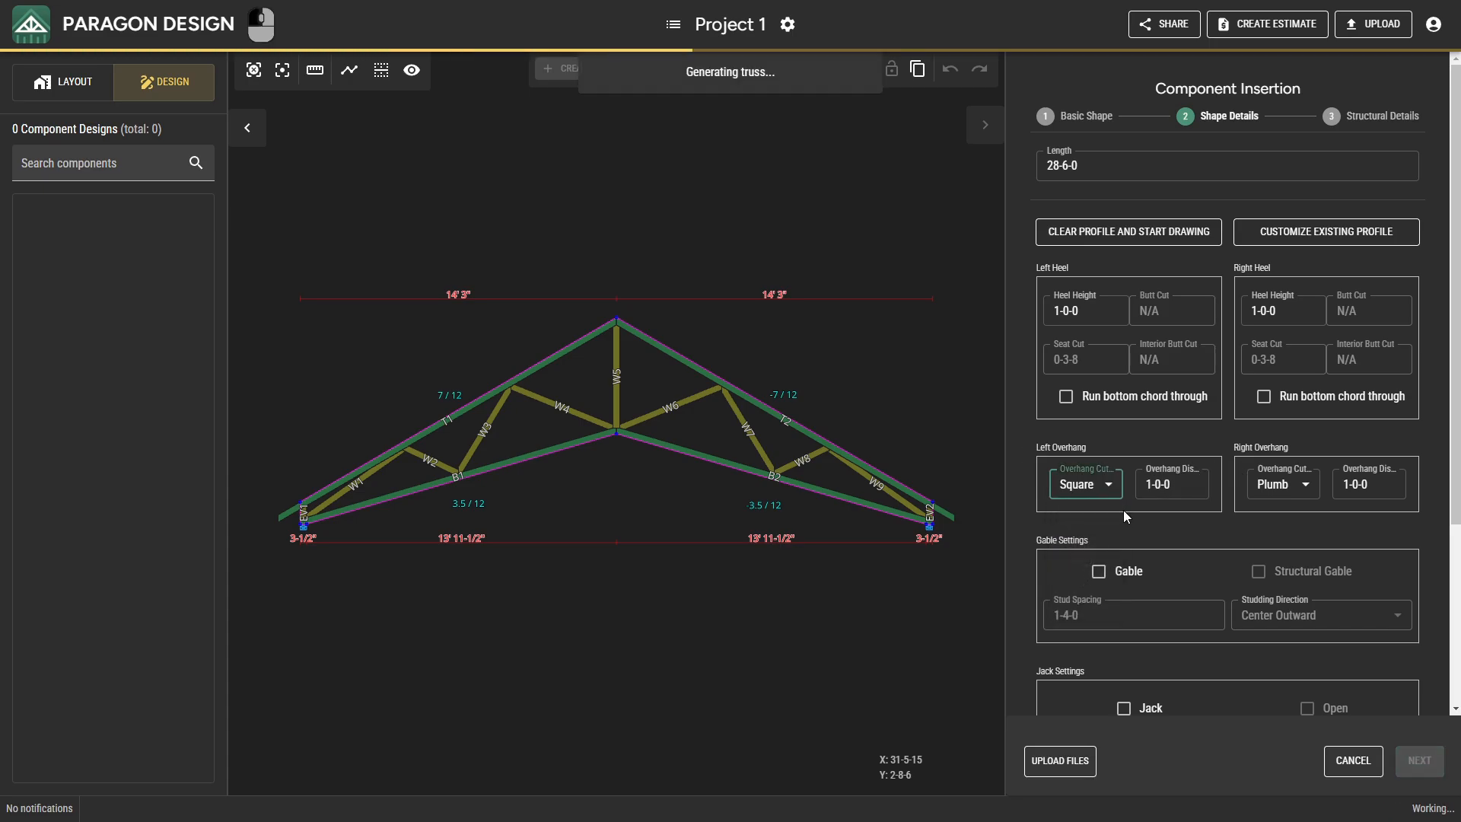
left_click(1176, 487)
type("10600")
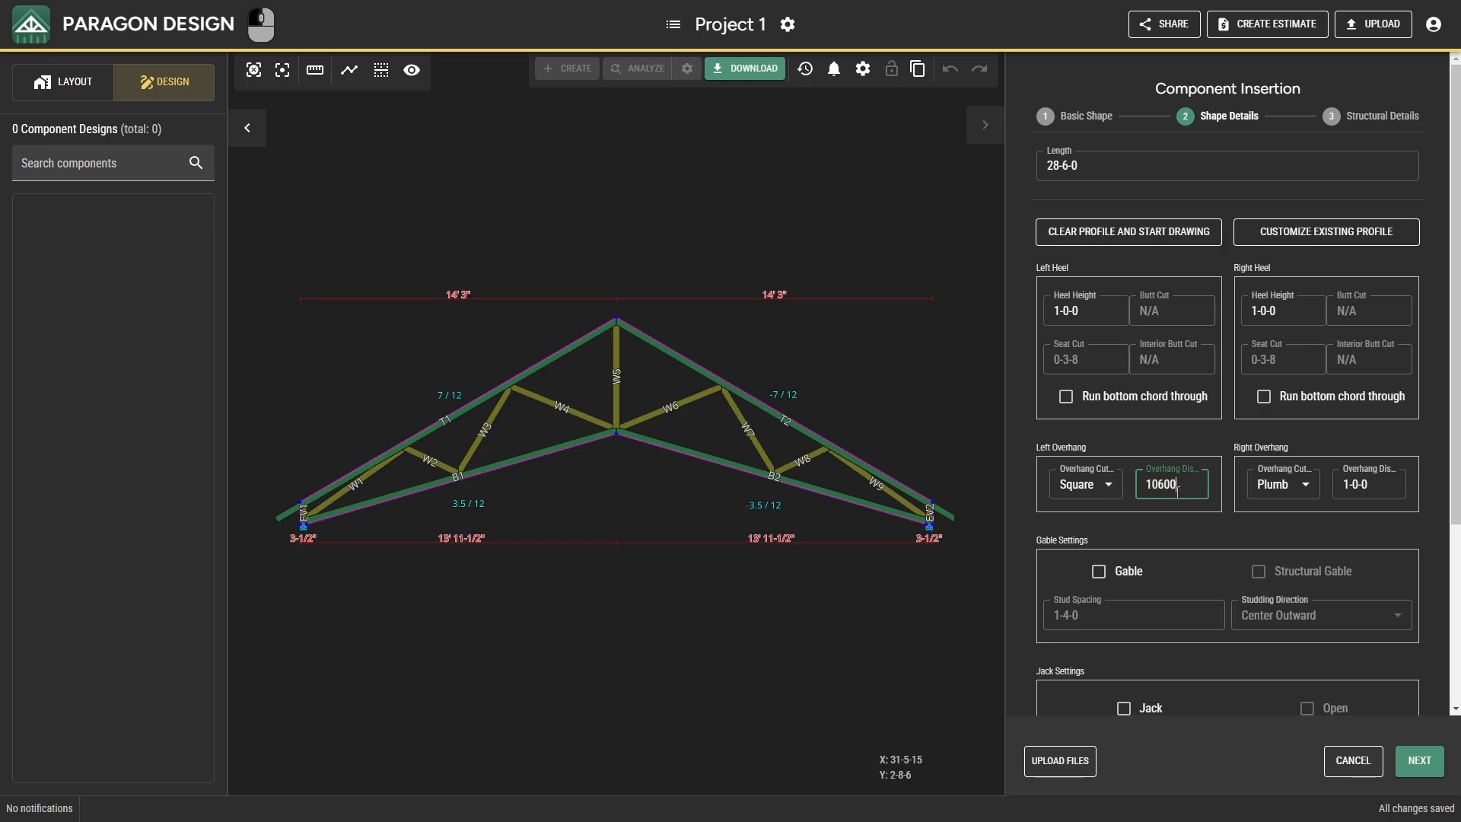
Step: Set the right overhang to a Square cut with a distance of 1-6-0
left_click(1291, 487)
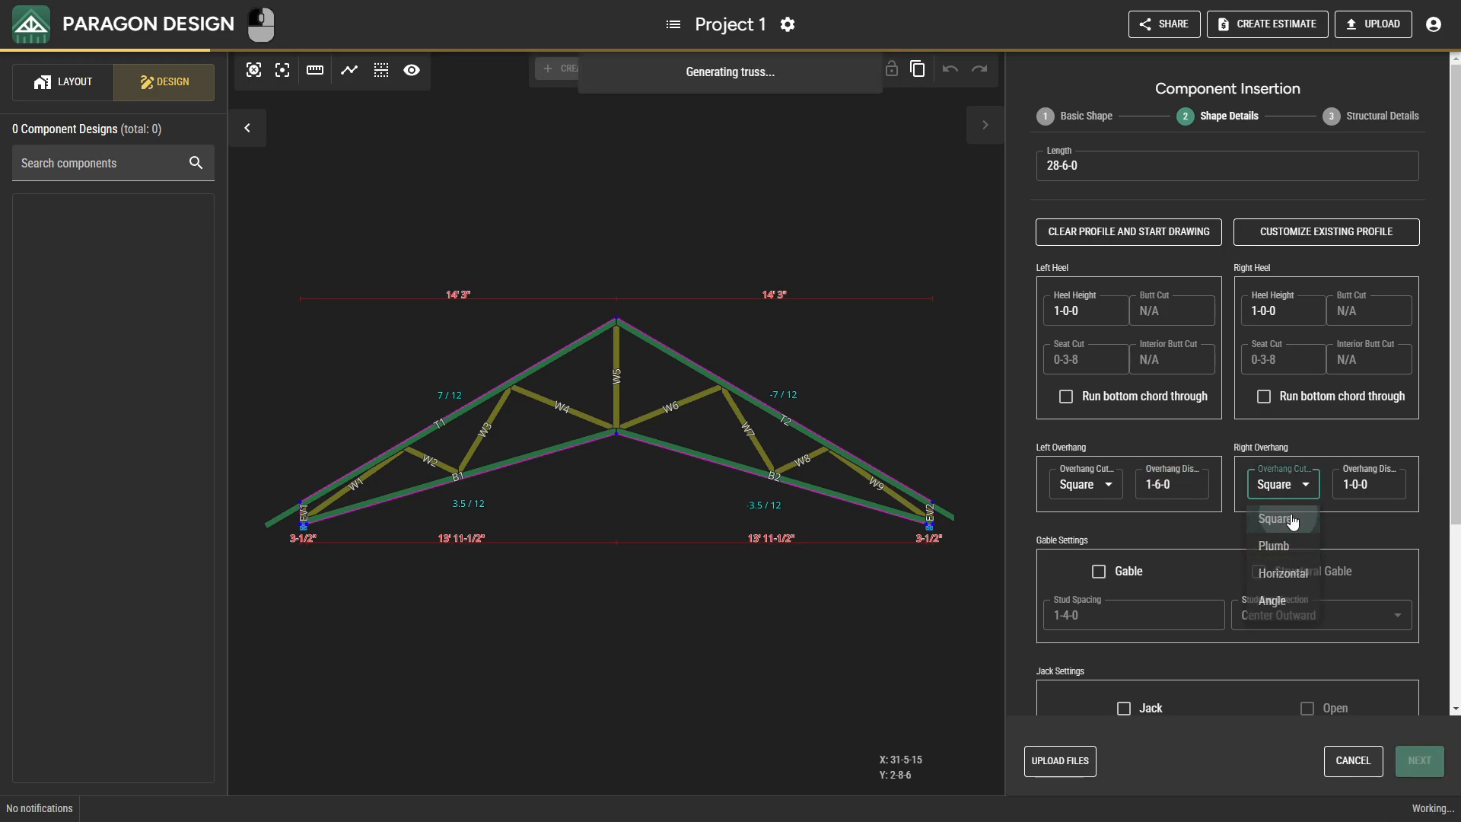
left_click(1278, 519)
left_click(1367, 486)
type("10600")
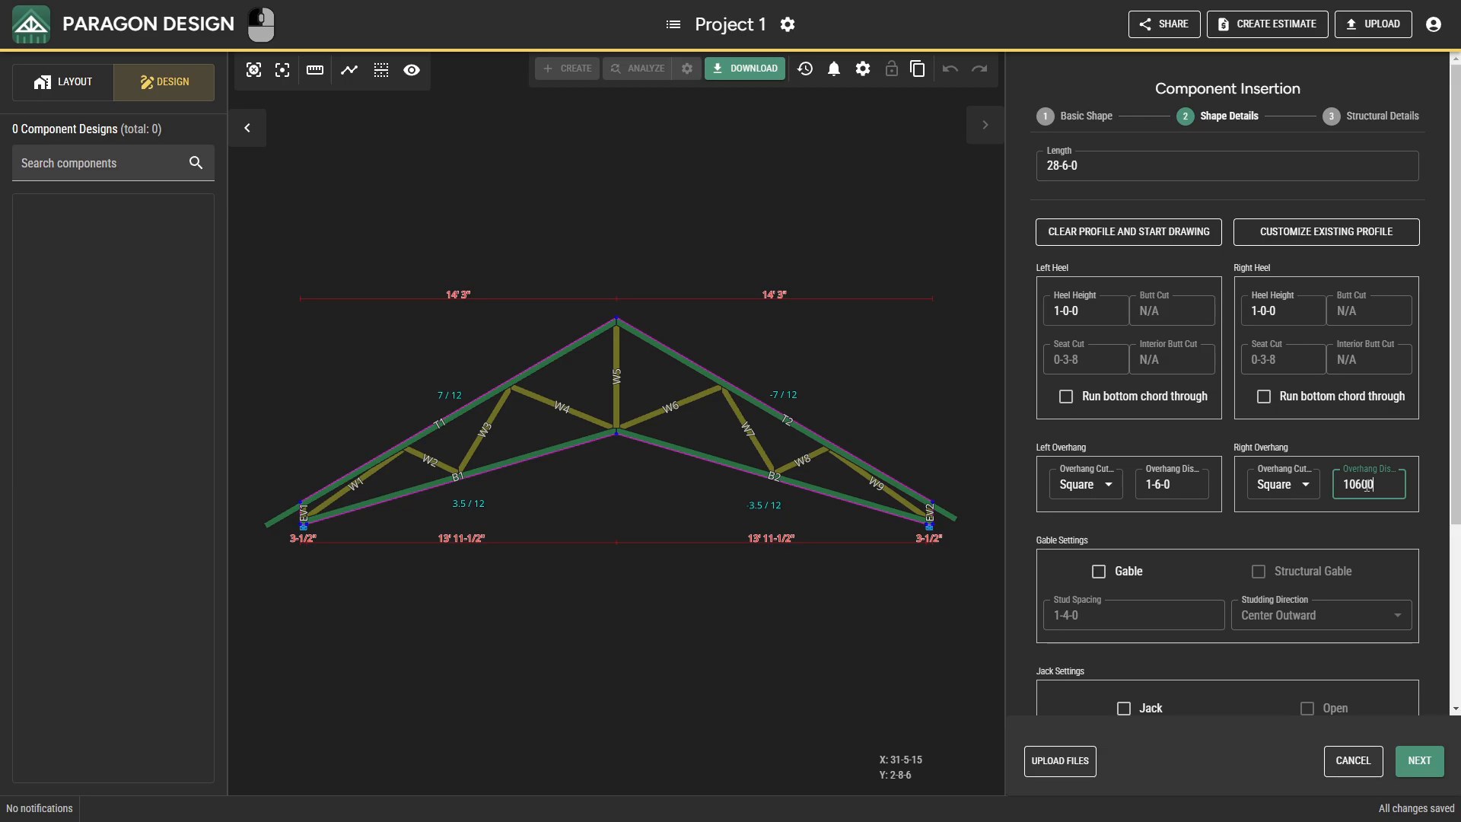
left_click(1367, 522)
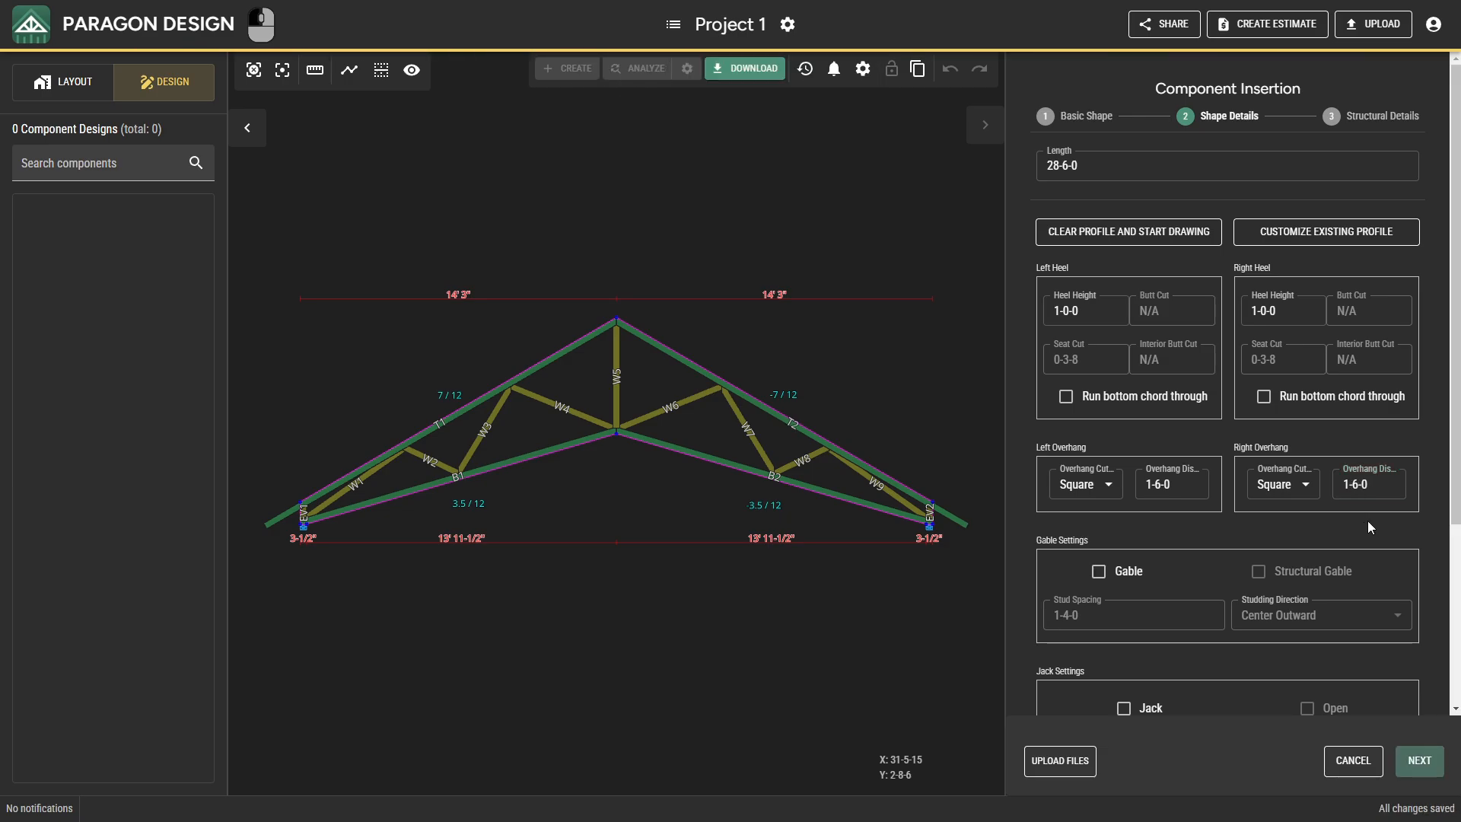
Step: Accept the shape details and insert the component, keeping the structural details at their defaults
scroll(1456, 471, "down", 2)
scroll(1456, 472, "down", 2)
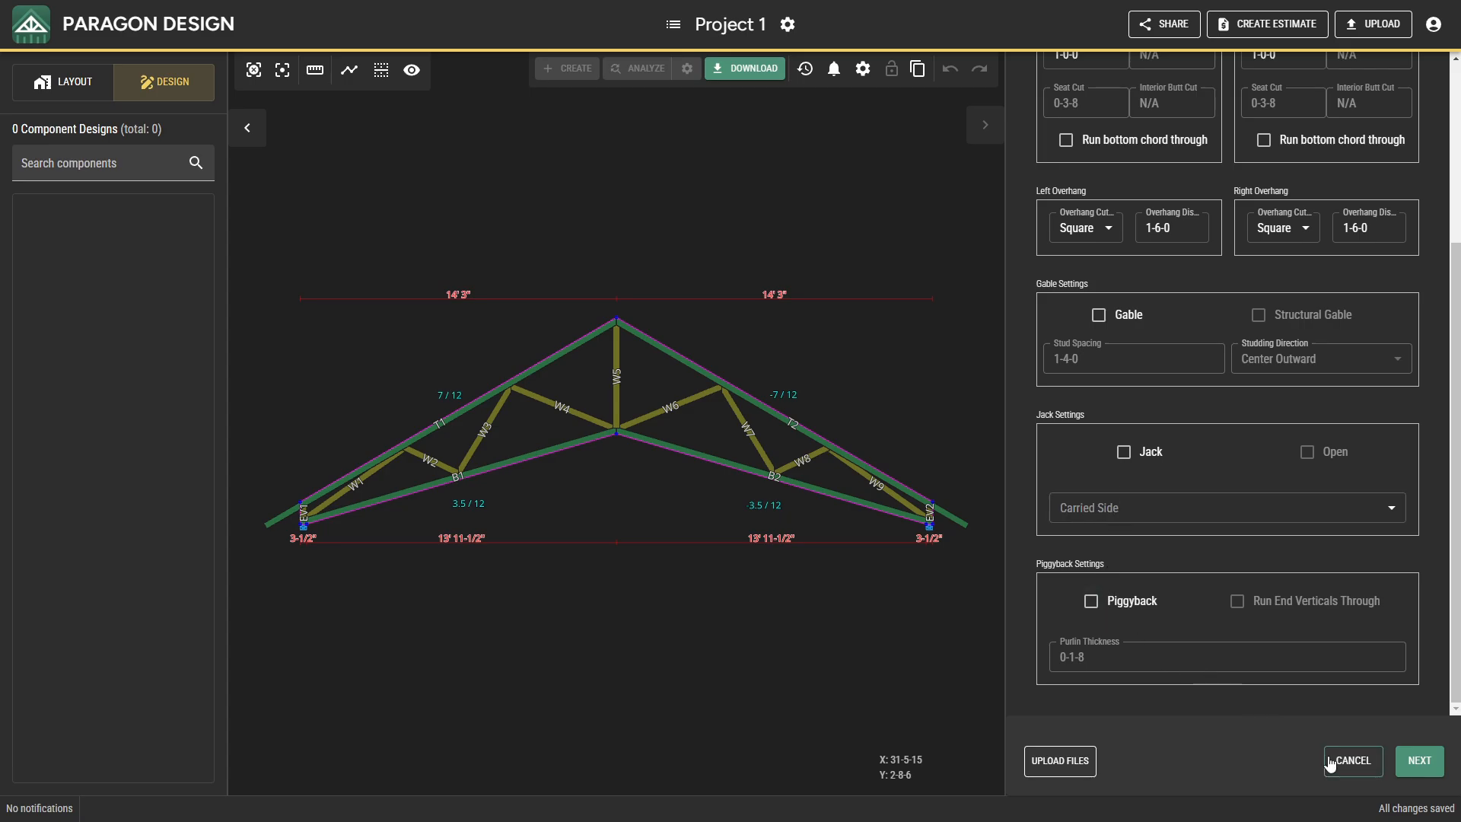
left_click(1413, 760)
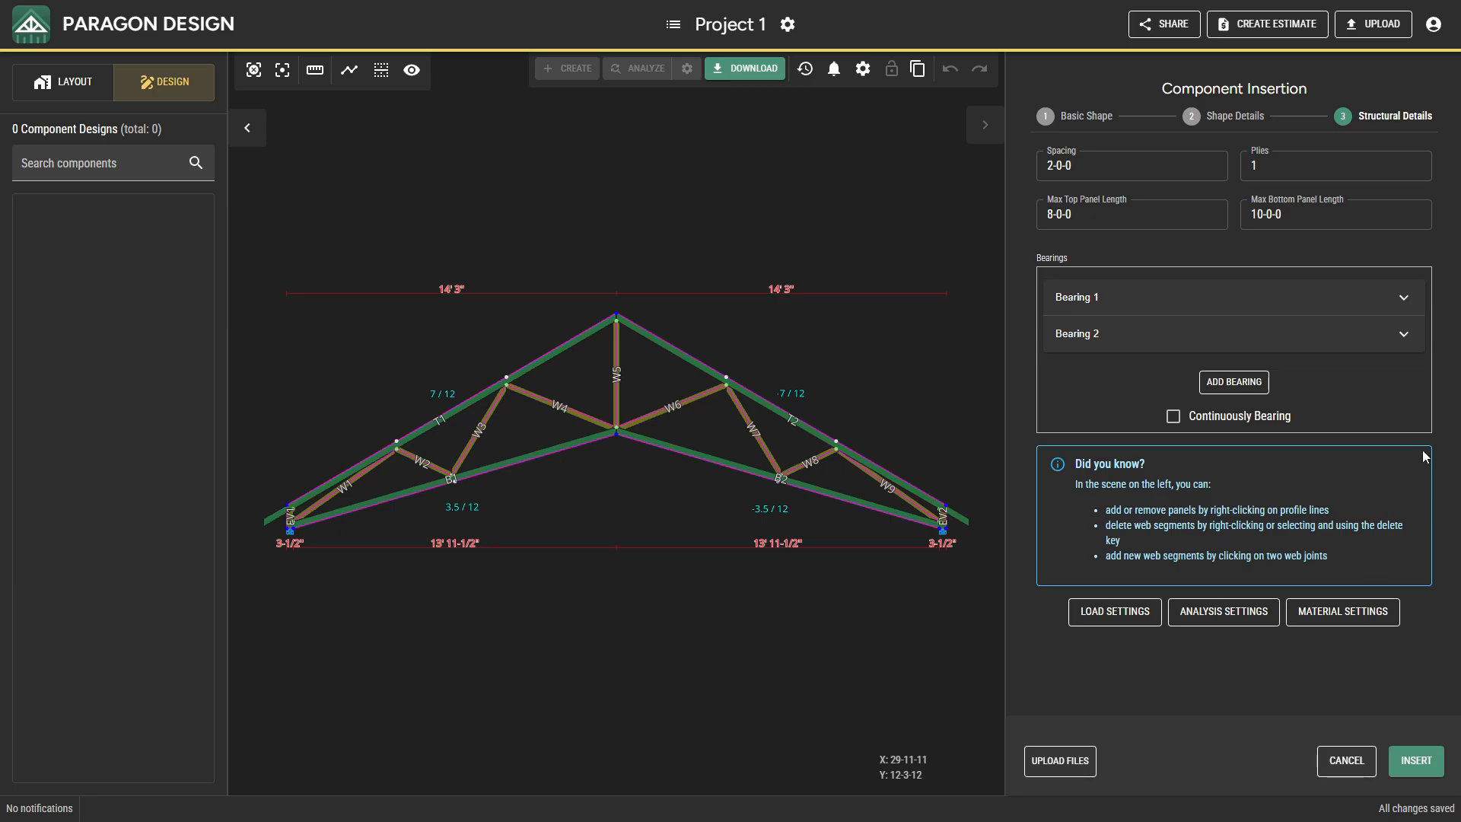
left_click(1188, 169)
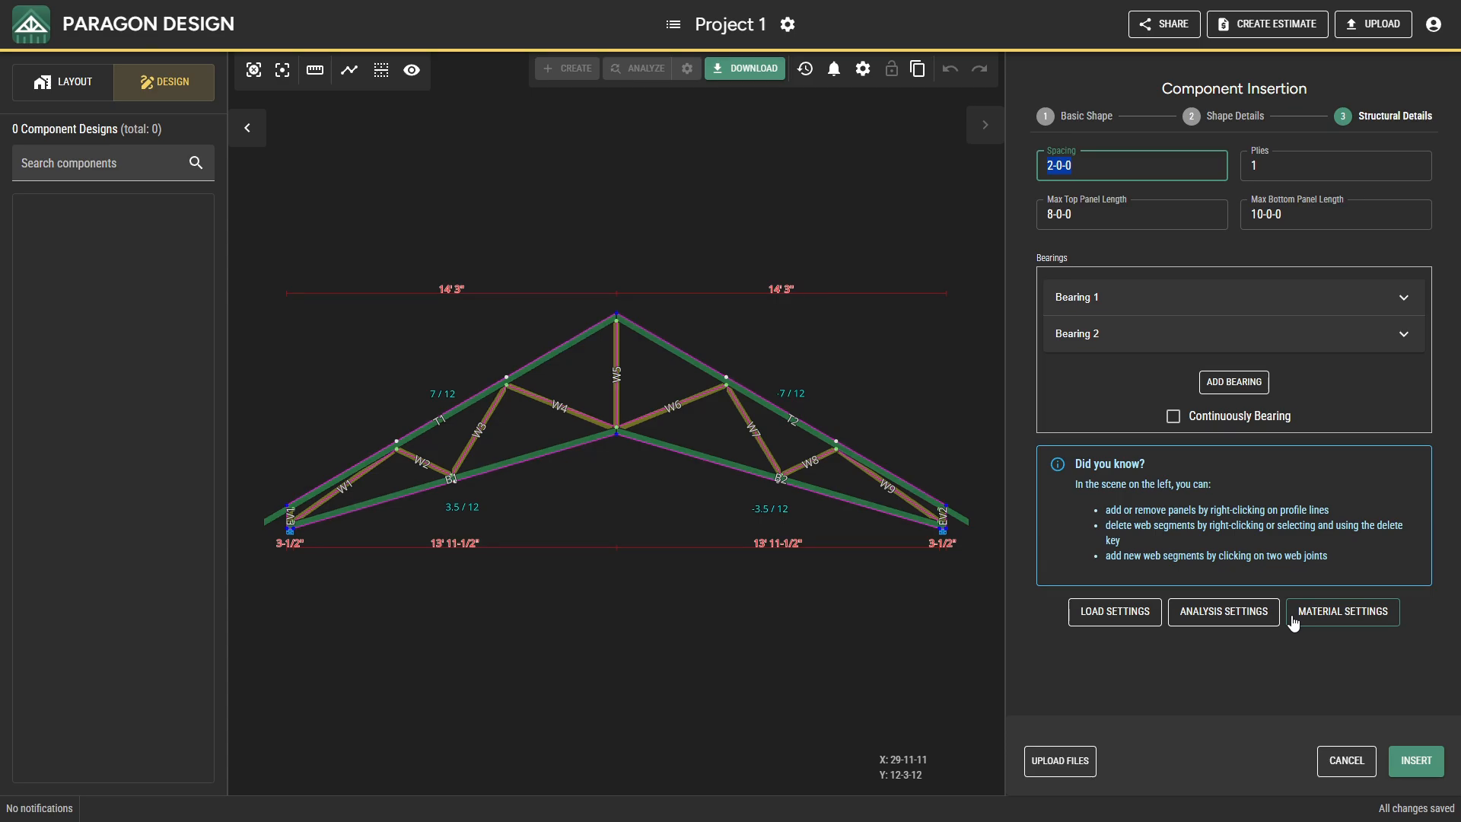
left_click(1411, 767)
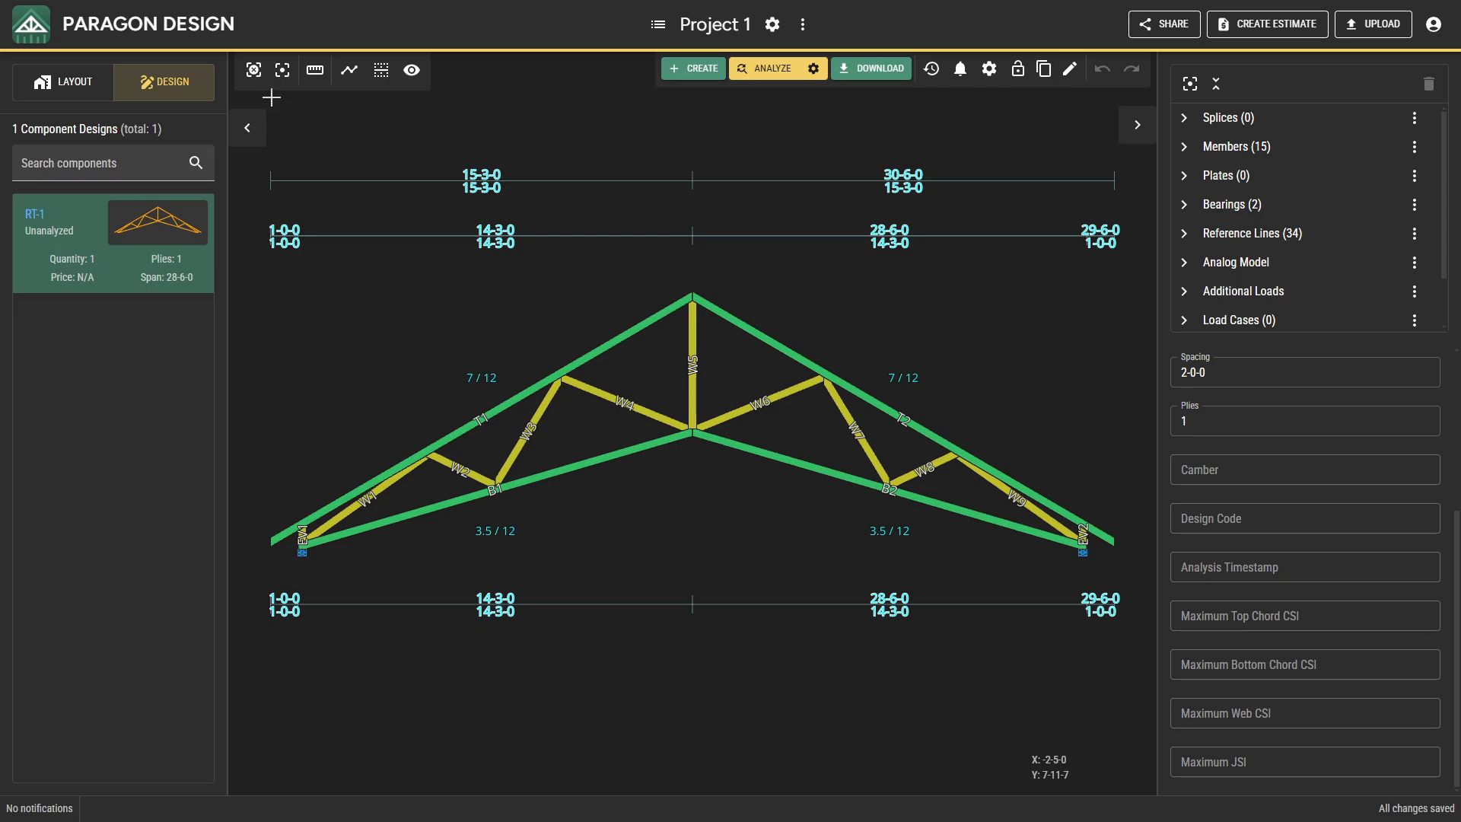
Step: Analyze the inserted truss and download its Truss Design Drawing PDF for a close look at the drawing
left_click(792, 75)
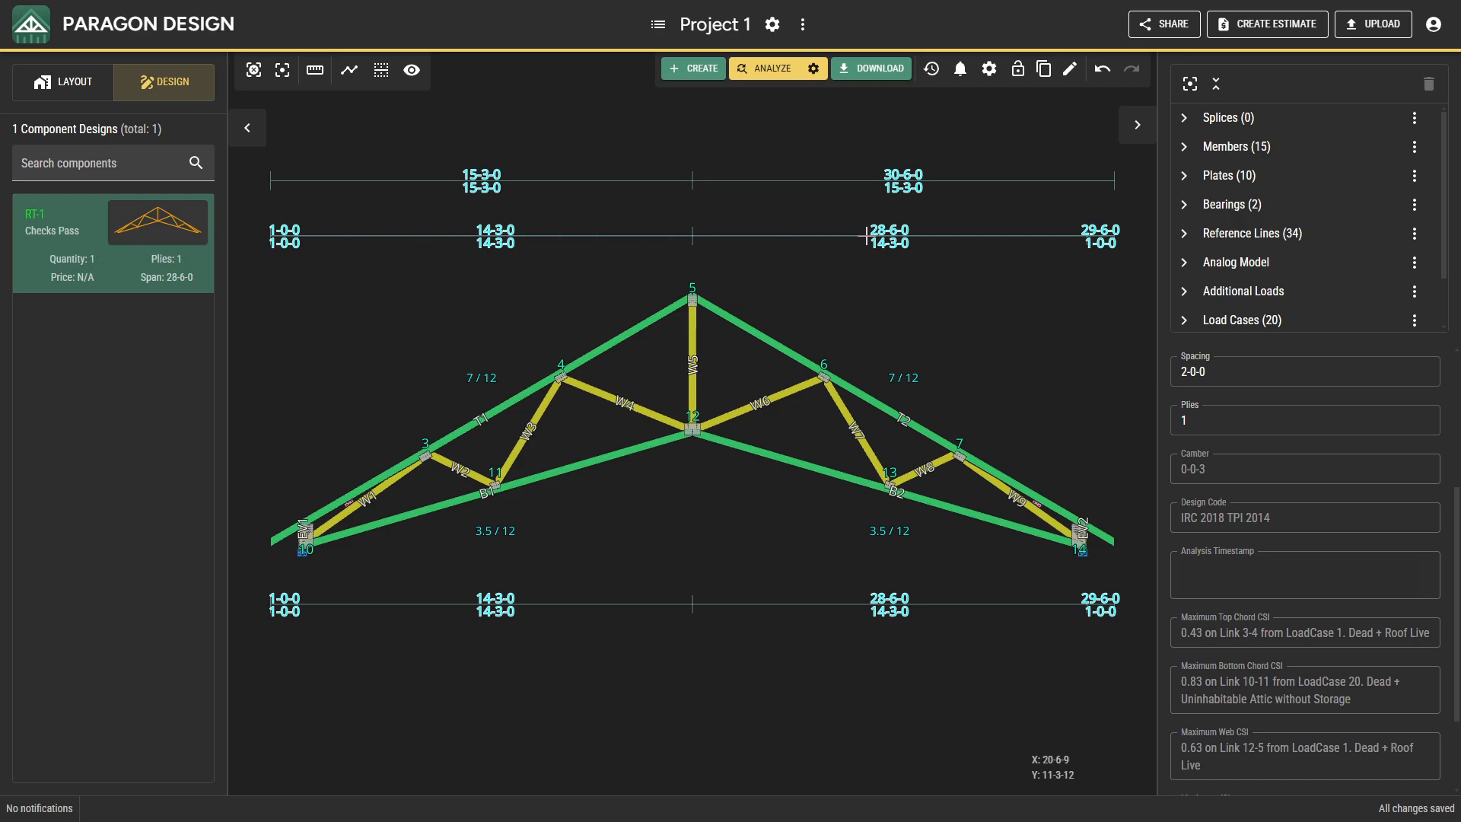
left_click(883, 76)
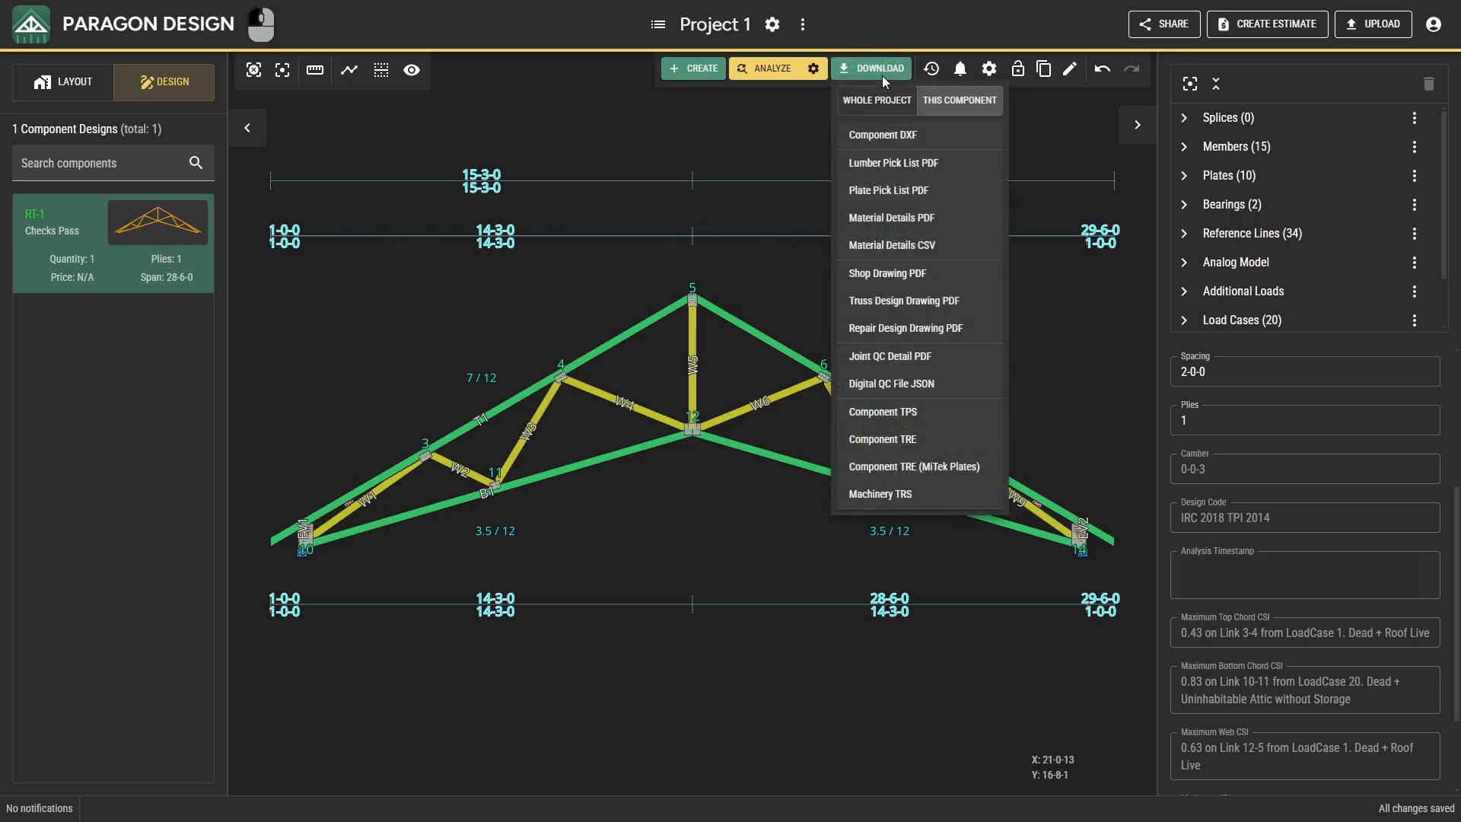
left_click(913, 300)
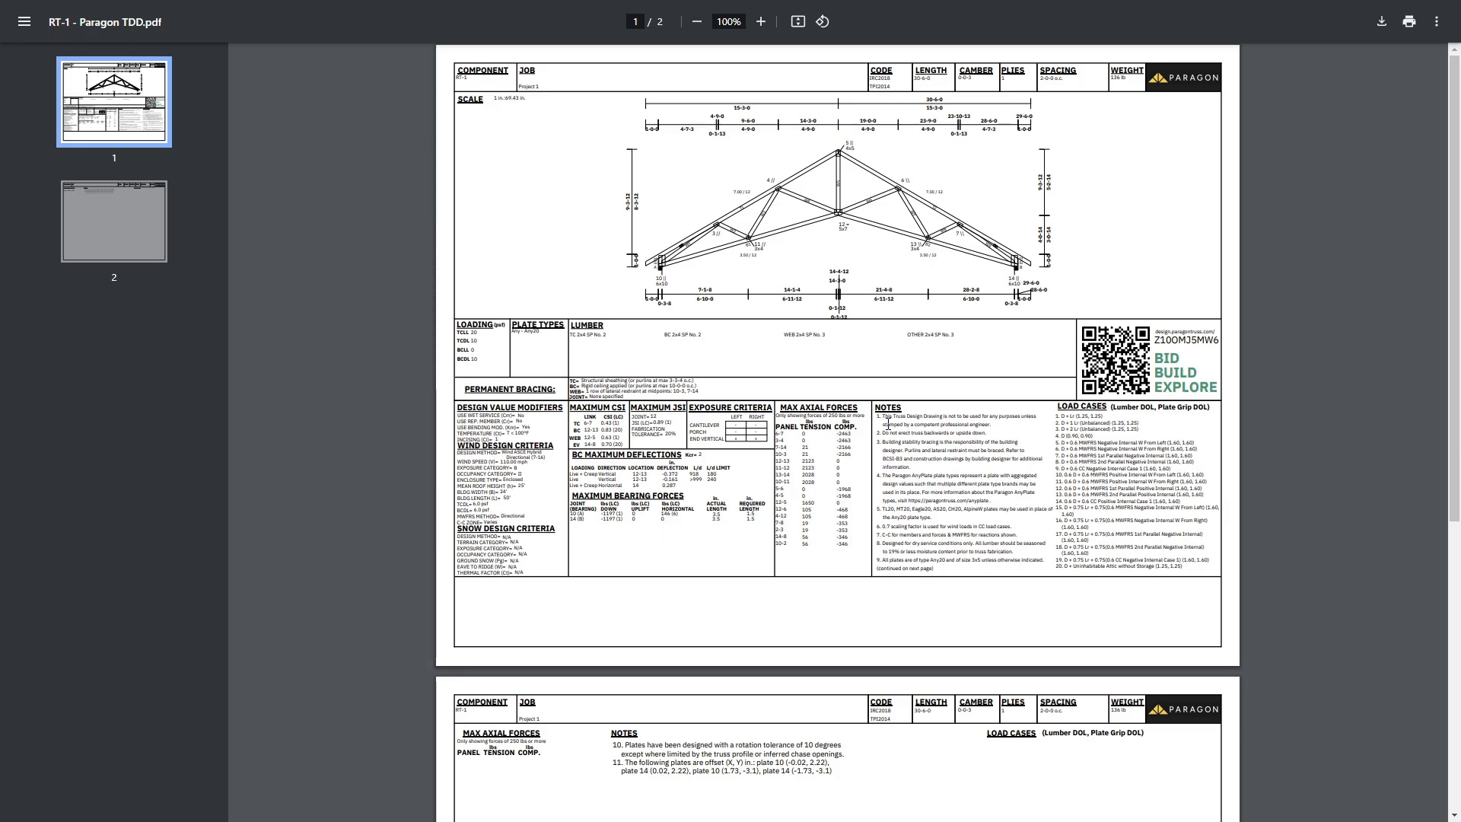
left_click(1113, 367)
scroll(769, 205, "up", 5, "ctrl")
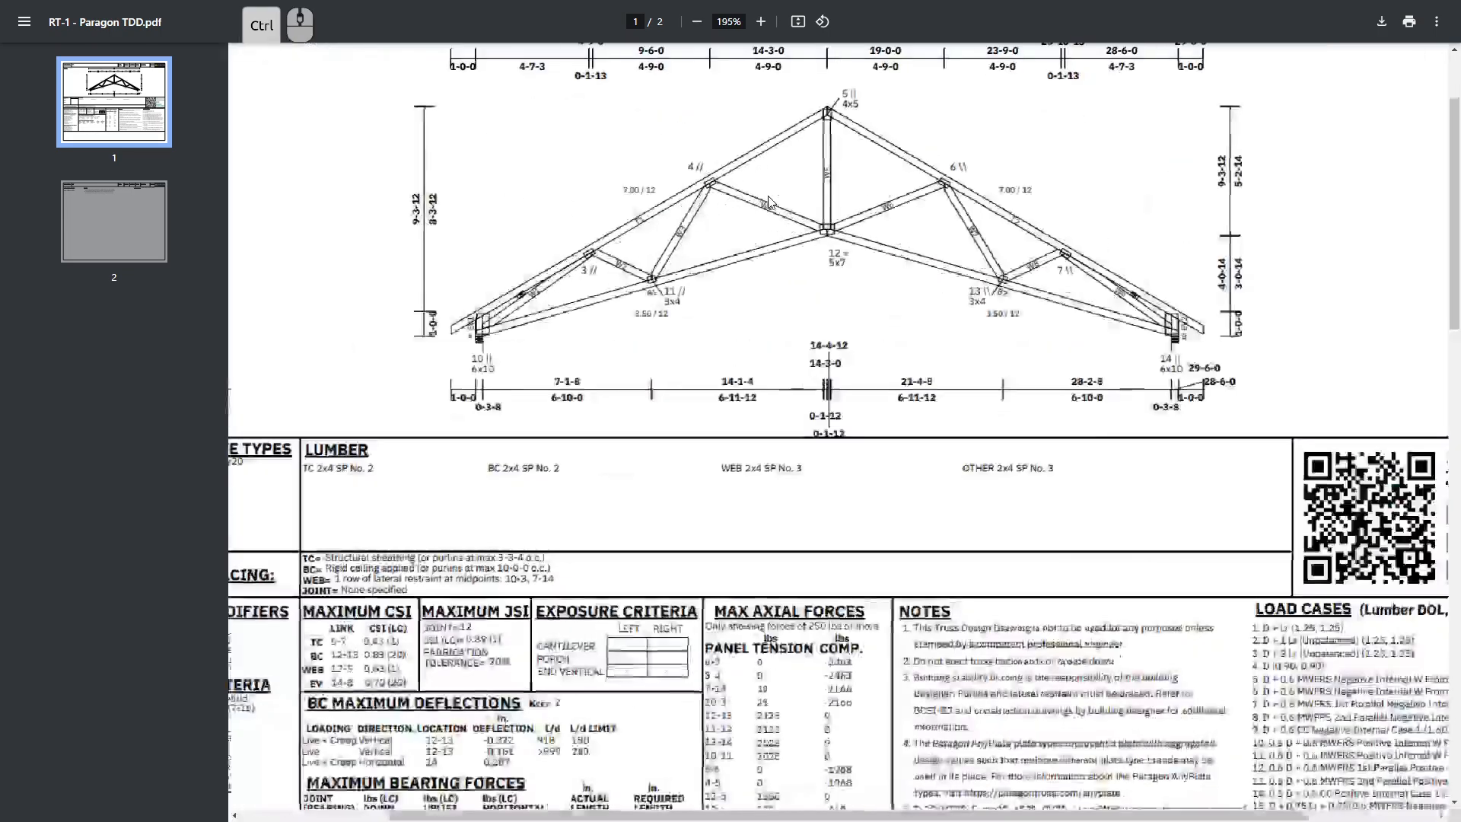